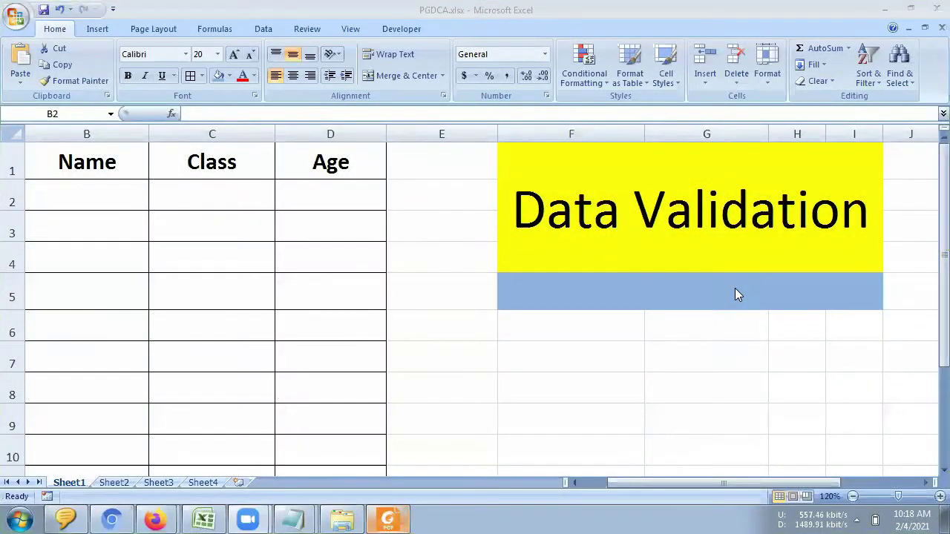
- Look through the Data Validation options on the Data tab and close them without choosing anything
left_click(265, 30)
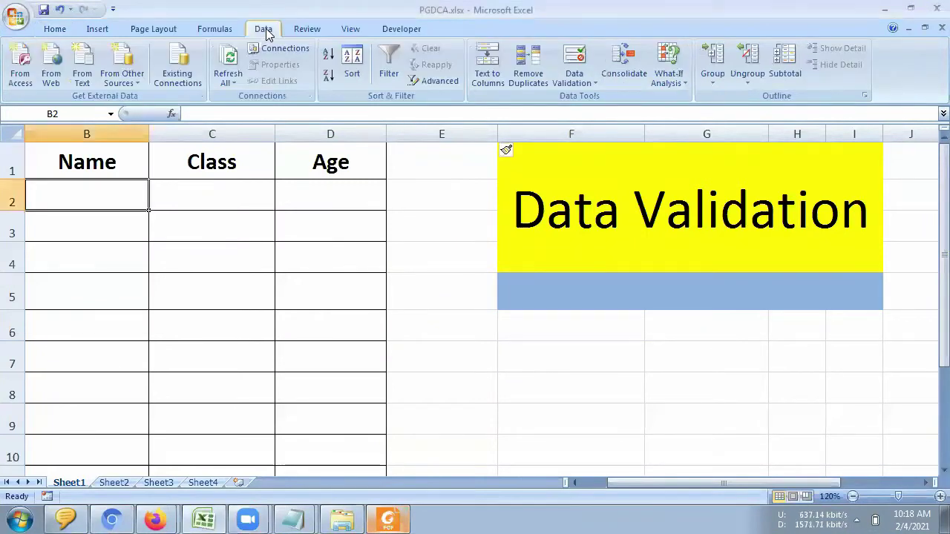
left_click(579, 82)
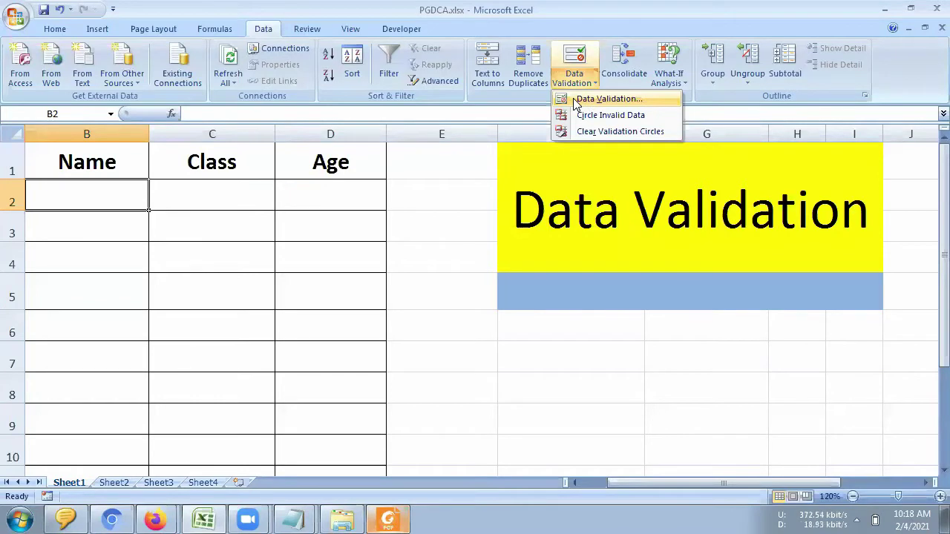
left_click(322, 186)
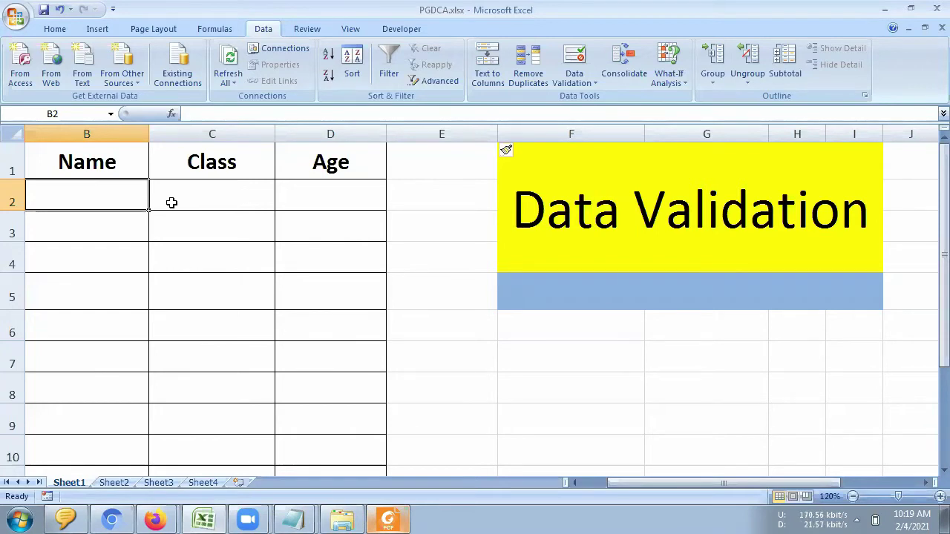
- Enter rows for Rohan (24), Sohan (23) and rajesh (250), all class PGDCA
type("Rohan")
key("Tab")
type("P")
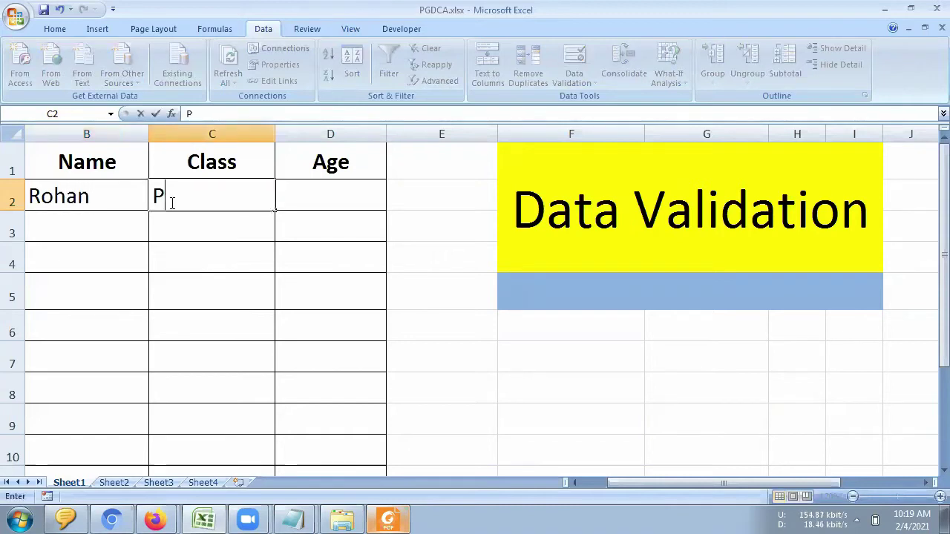
type("GDCA")
key("Tab")
type("24")
key("Return")
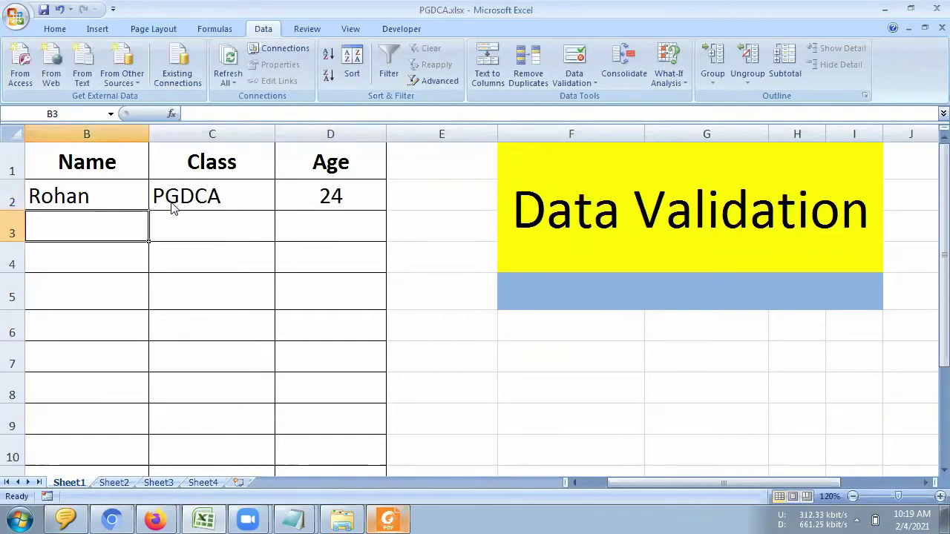
type("Sohan")
key("Tab")
type("P")
key("Tab")
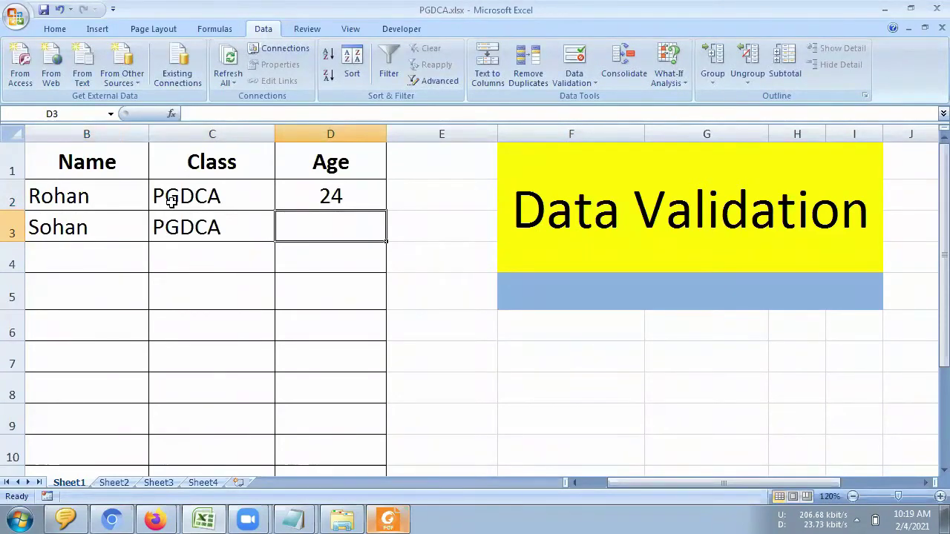
type("23")
key("Return")
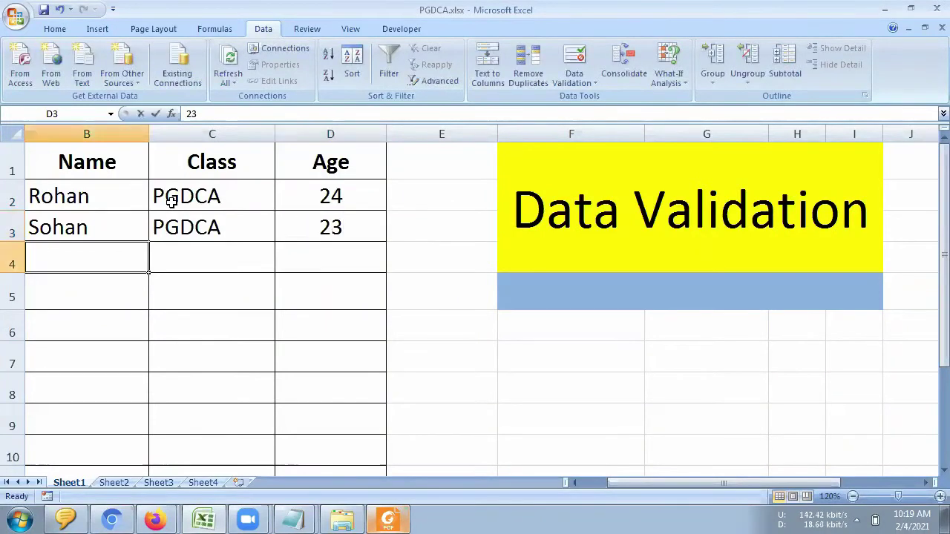
type("rajes")
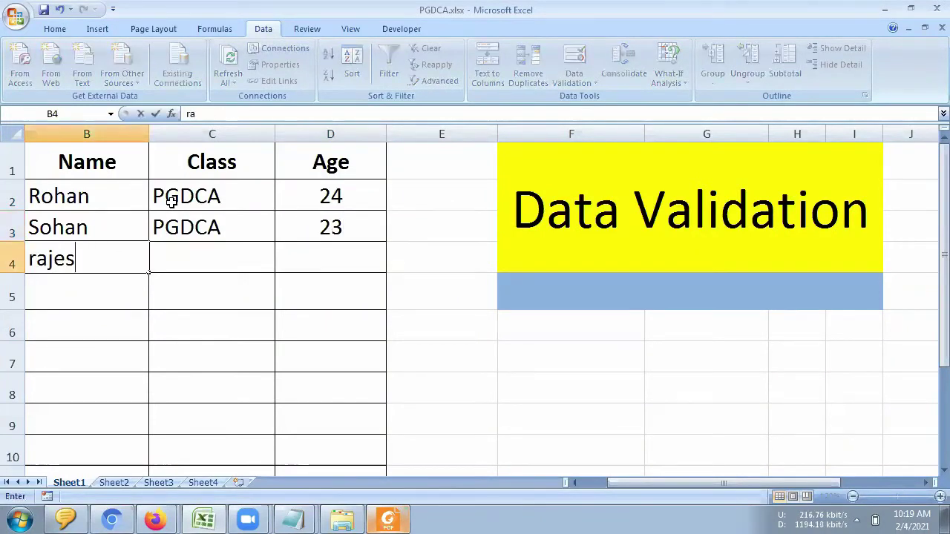
type("h")
key("Tab")
type("p")
key("Tab")
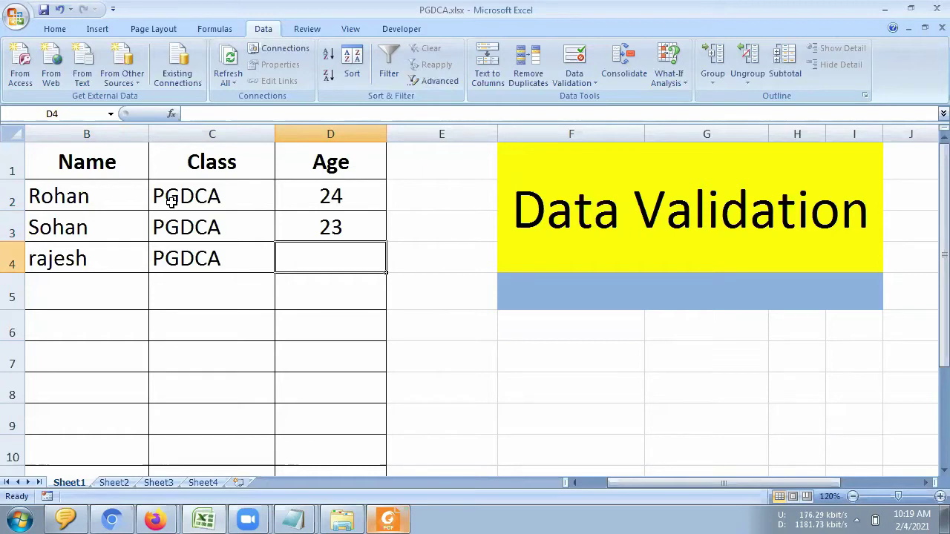
type("250")
key("Return")
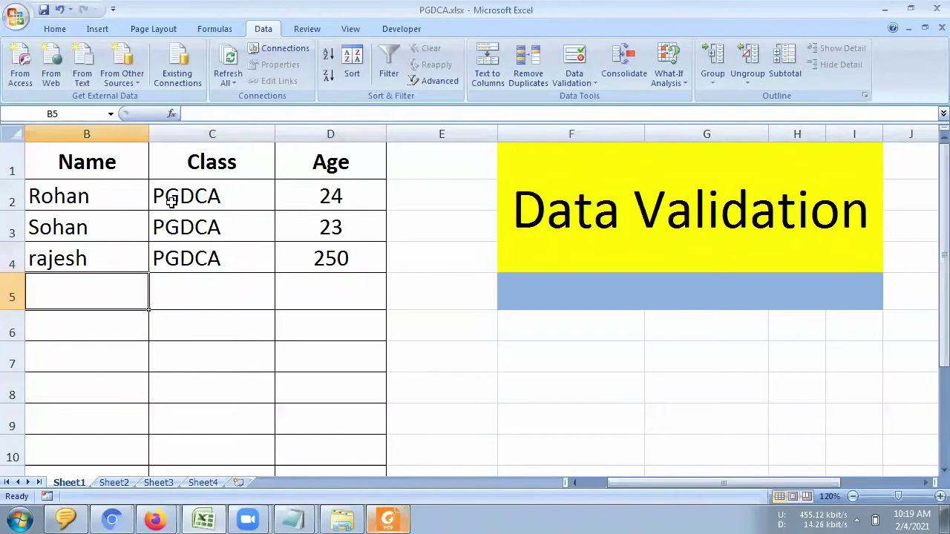
- Change rajesh's age from 250 to 255
key("Right")
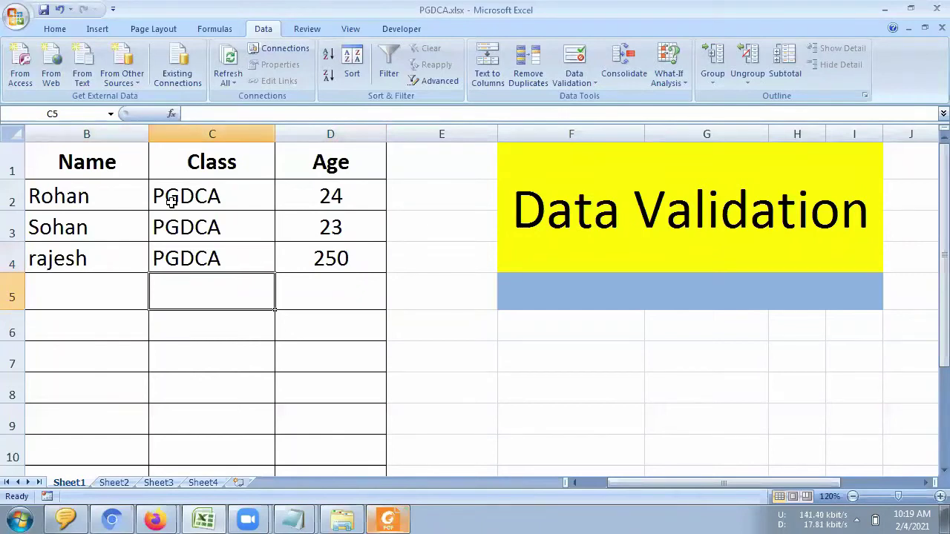
key("Up")
key("Right")
type("255")
key("Return")
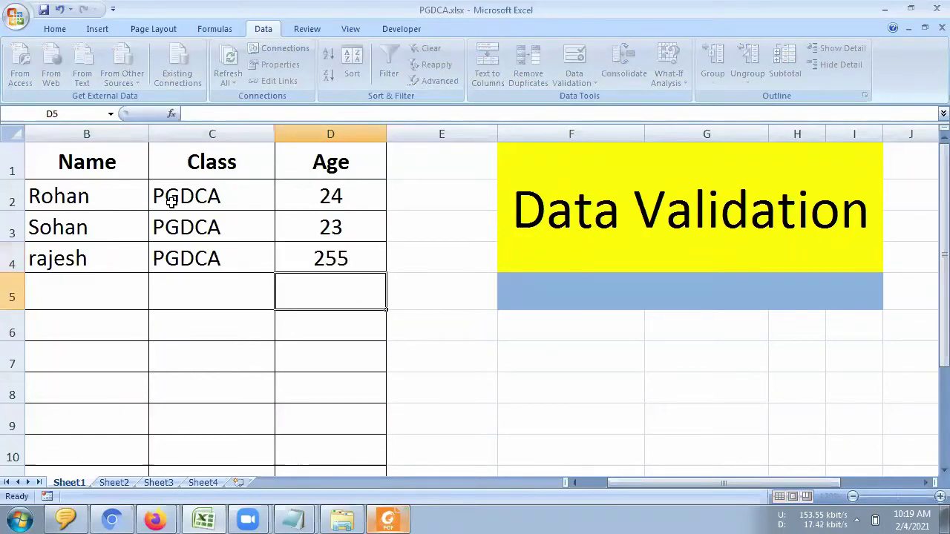
key("Up")
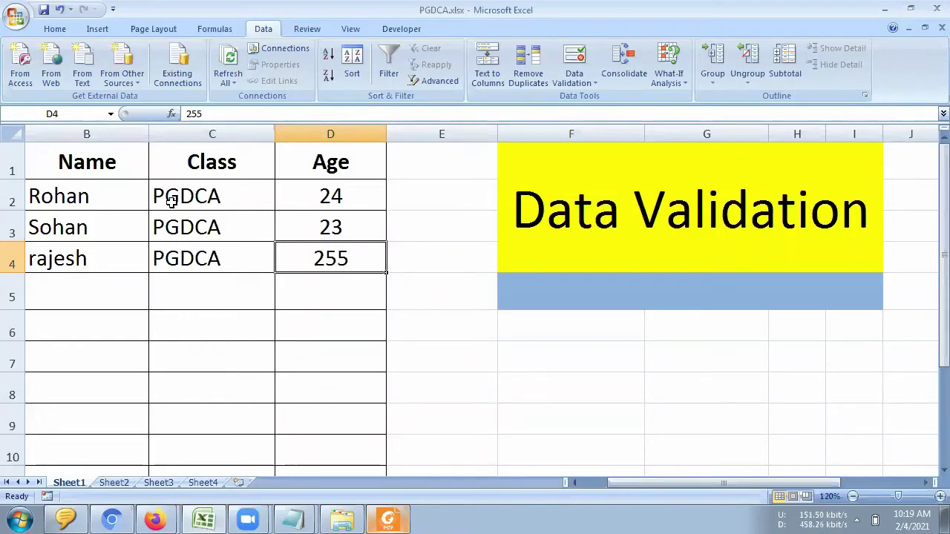
key("Down")
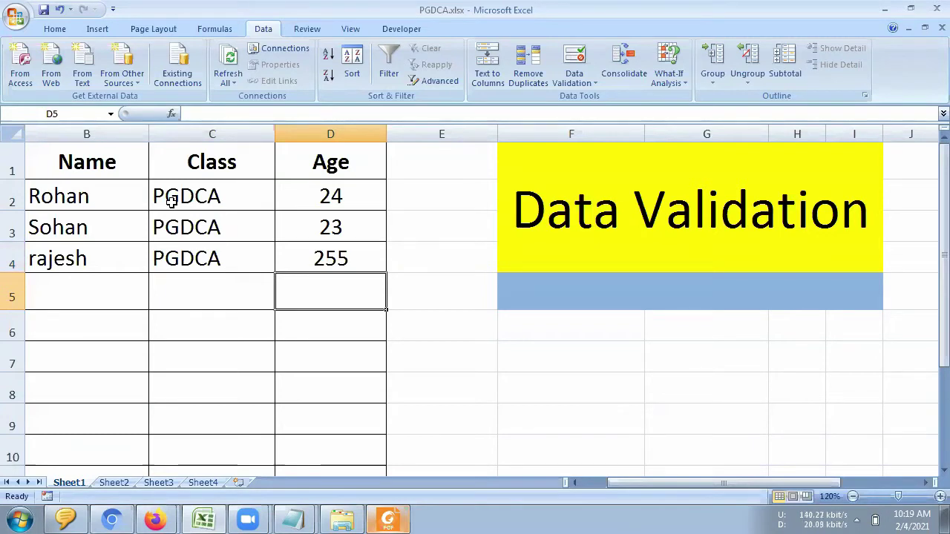
key("Up")
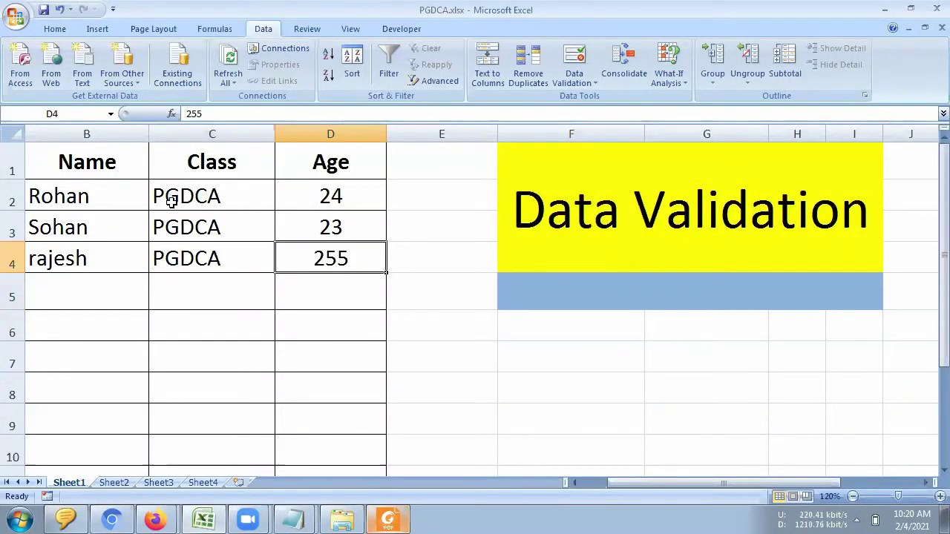
key("Down")
key("Left")
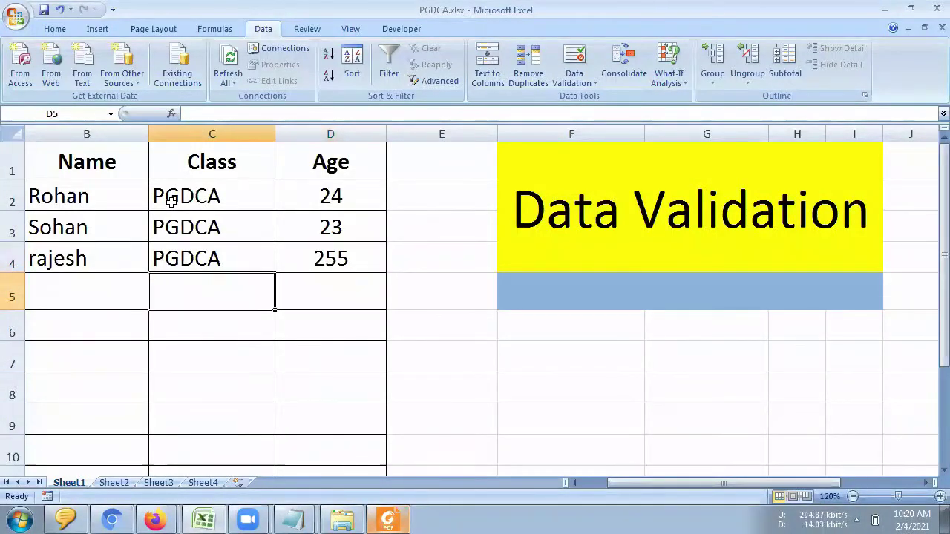
key("Left")
- Add rows for raja (45) and mahesh (23), both class PGDCA
type("raja")
key("Tab")
type("p")
key("Tab")
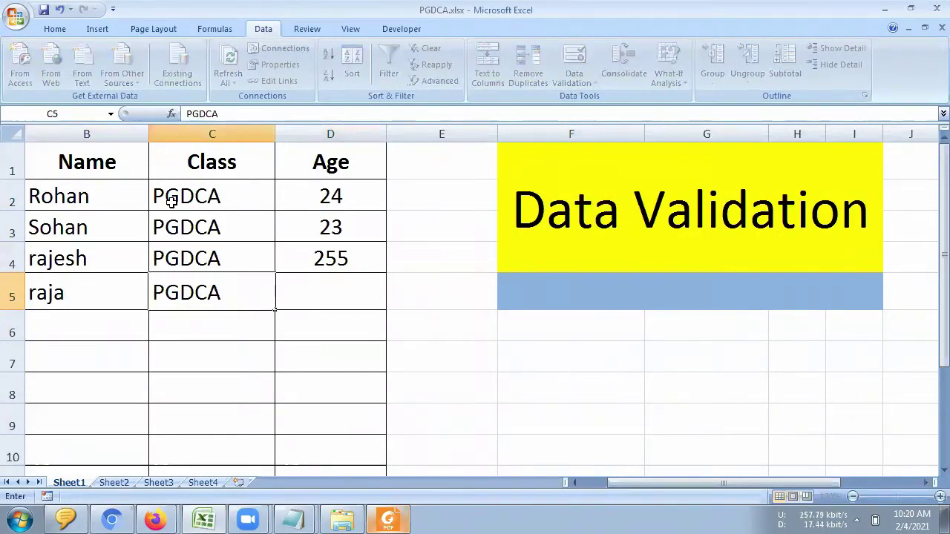
type("45")
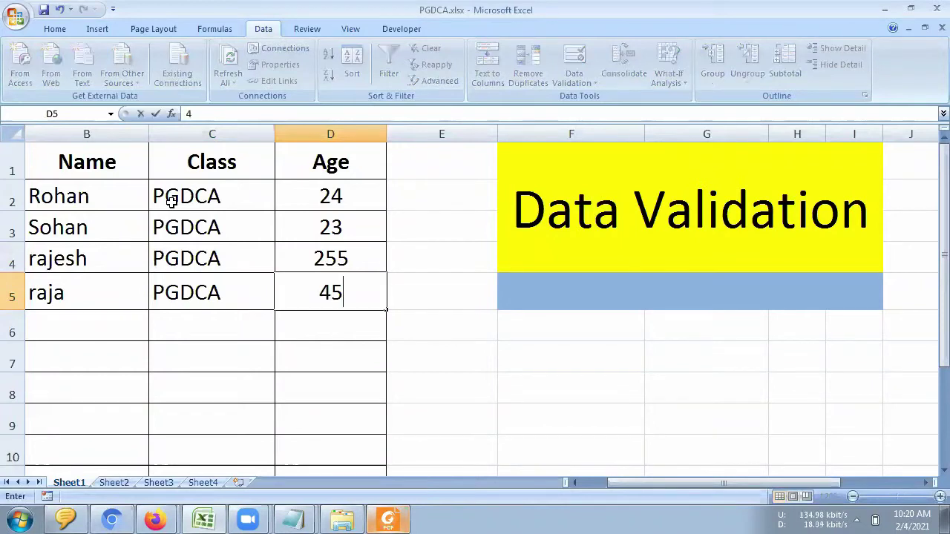
key("Return")
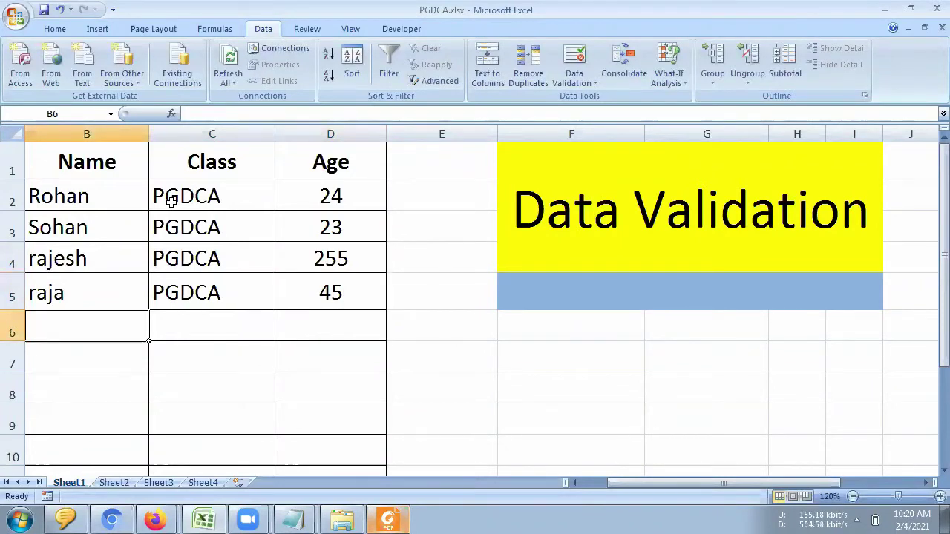
type("mahesh")
key("Tab")
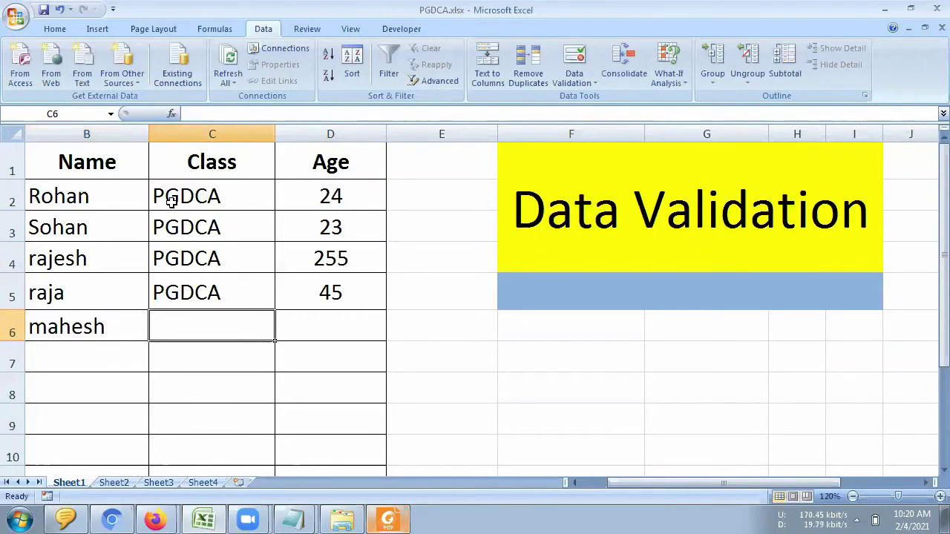
type("PGDCA")
key("Tab")
type("23")
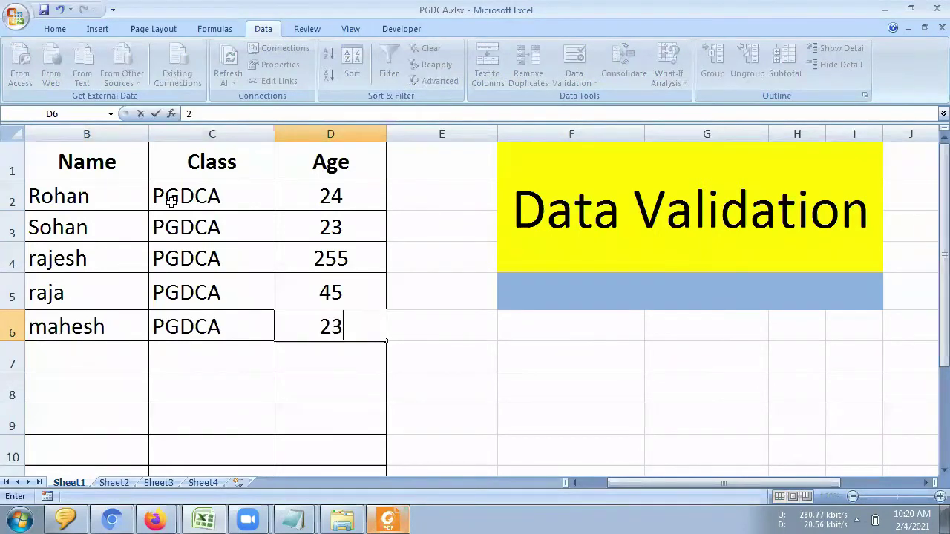
key("Return")
left_click_drag(138, 252, 350, 258)
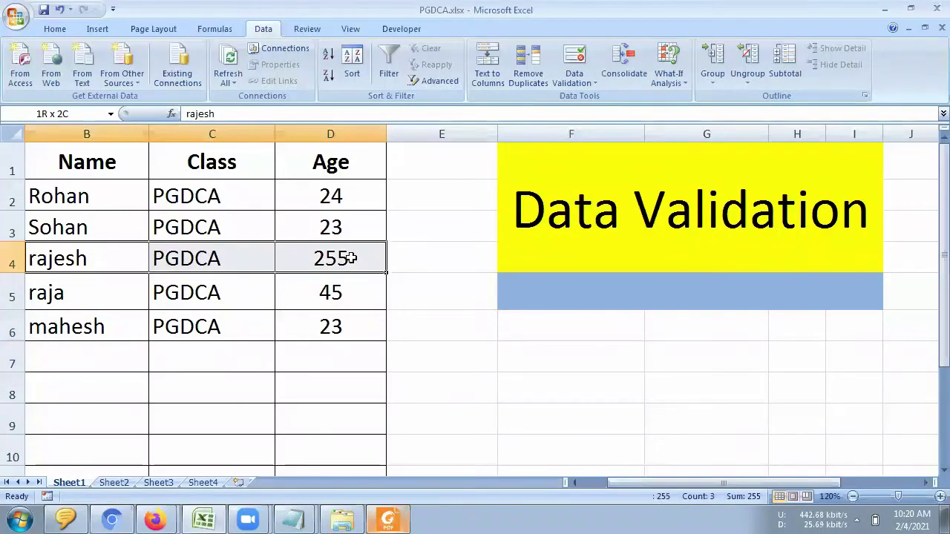
- Give the rajesh row B4:D4, age 255, a yellow fill
left_click(54, 28)
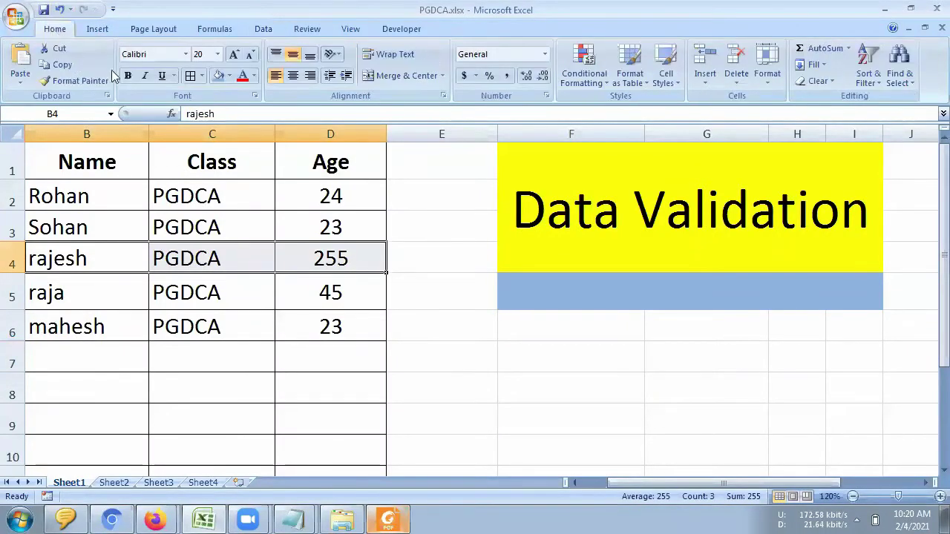
left_click(229, 75)
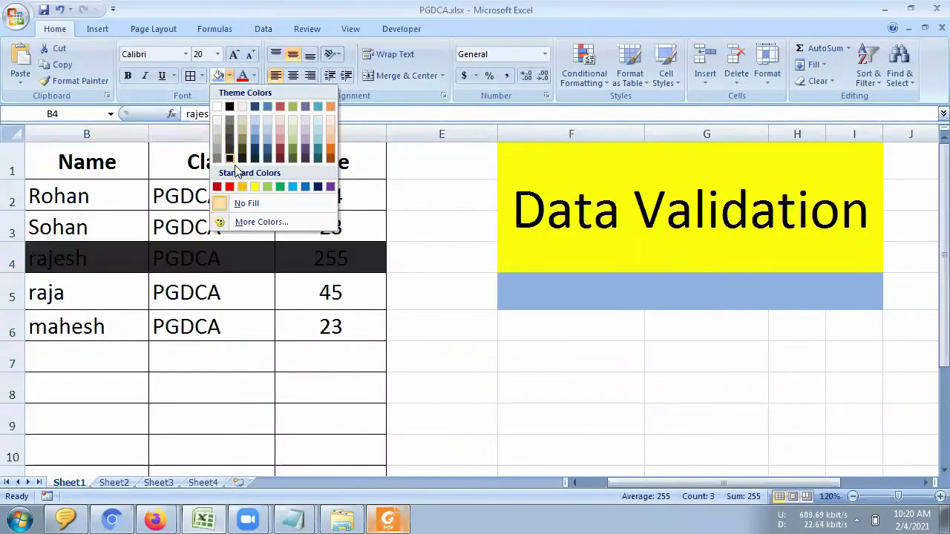
left_click(256, 186)
left_click(269, 328)
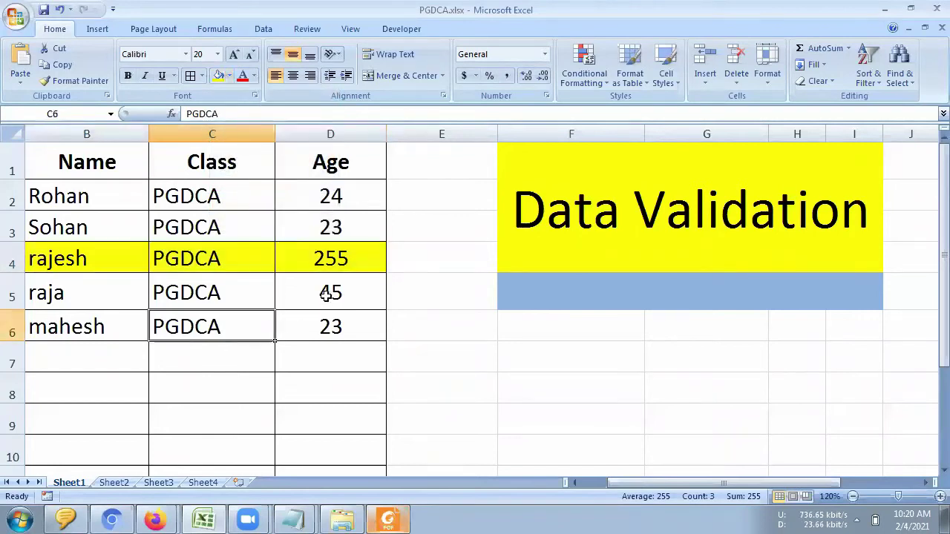
left_click_drag(123, 257, 287, 252)
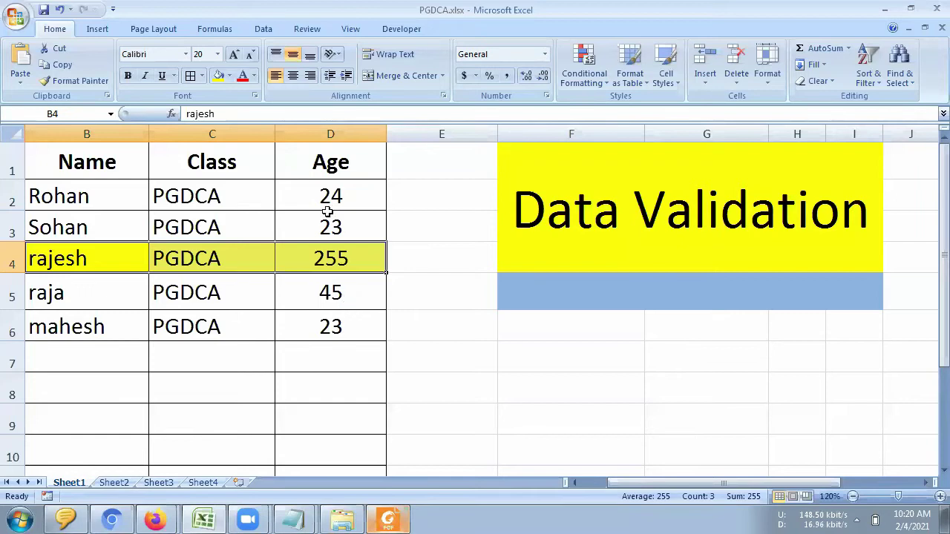
- Clear the Age values in D2:D6 and select Age cells D2 through D10
left_click_drag(326, 206, 345, 325)
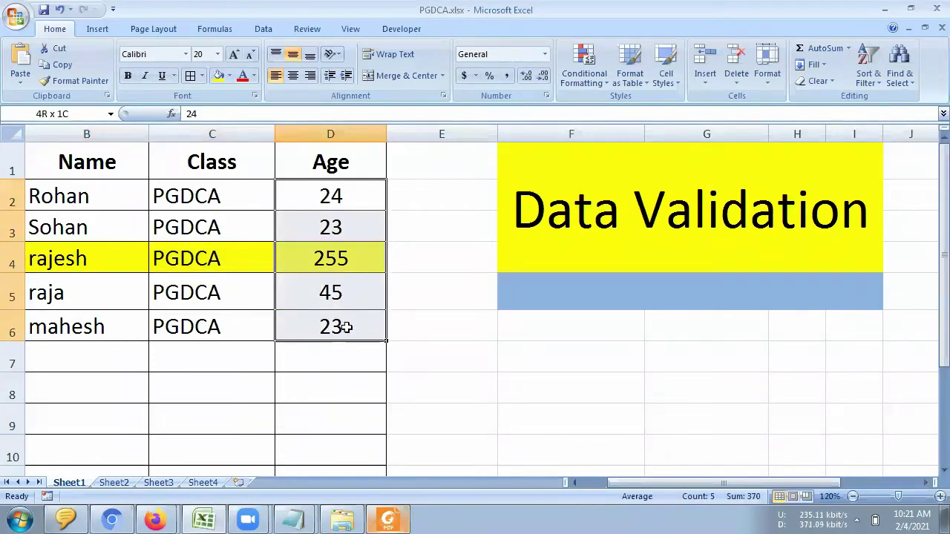
key("Delete")
left_click_drag(332, 196, 337, 465)
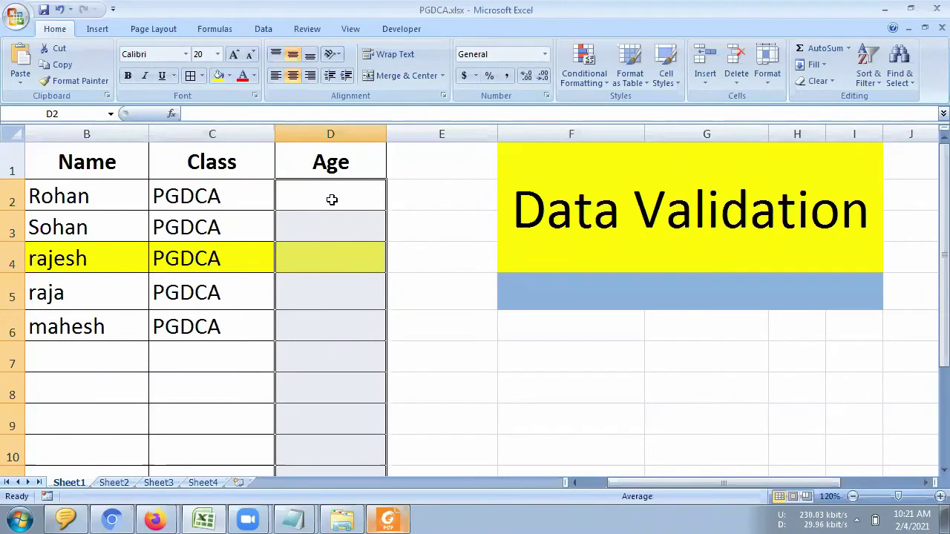
- Open Data Validation for the Age cells and review its Settings, Input Message and Error Alert tabs
left_click(265, 29)
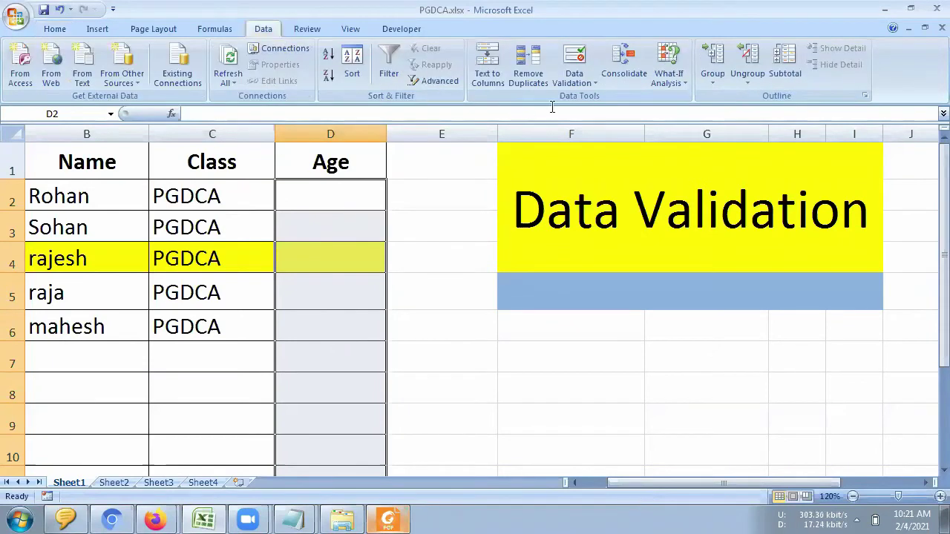
left_click(586, 80)
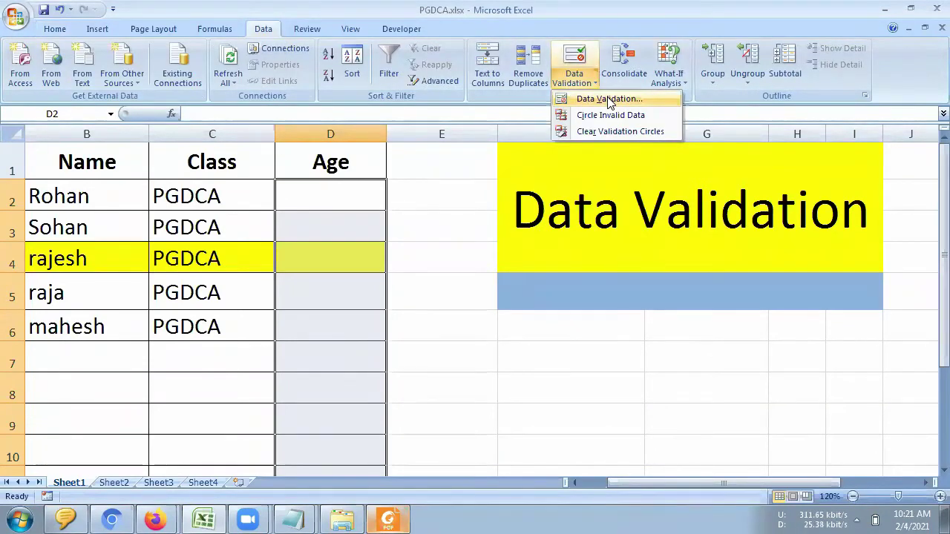
left_click(608, 99)
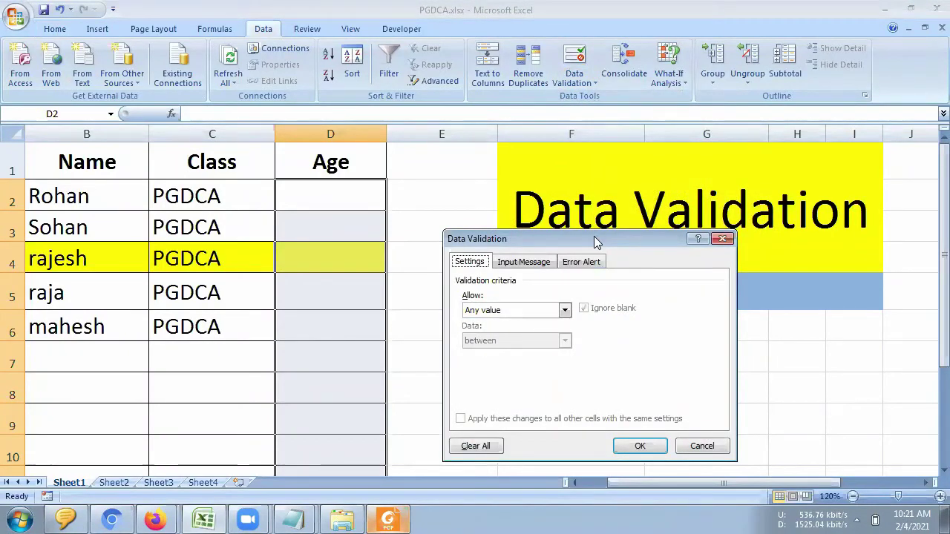
left_click_drag(596, 242, 698, 264)
left_click(619, 285)
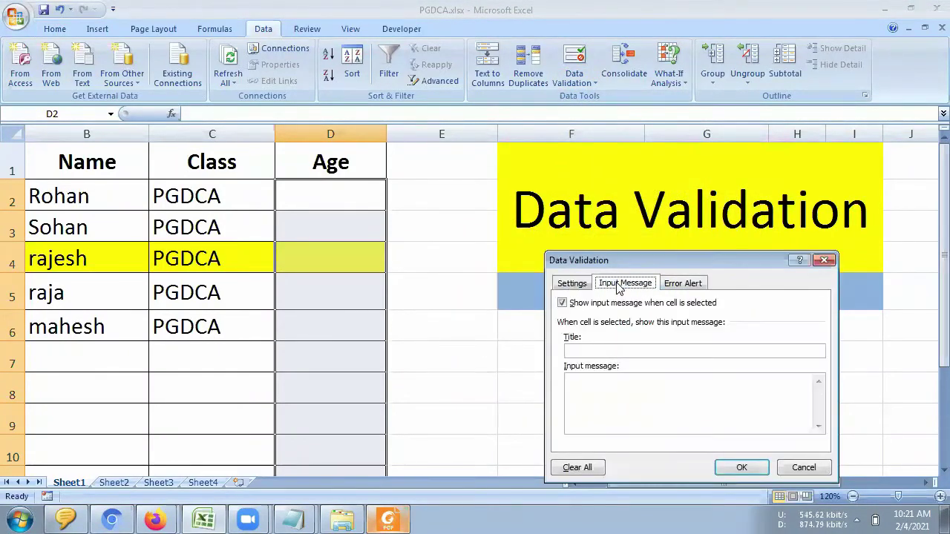
left_click(671, 285)
left_click(574, 286)
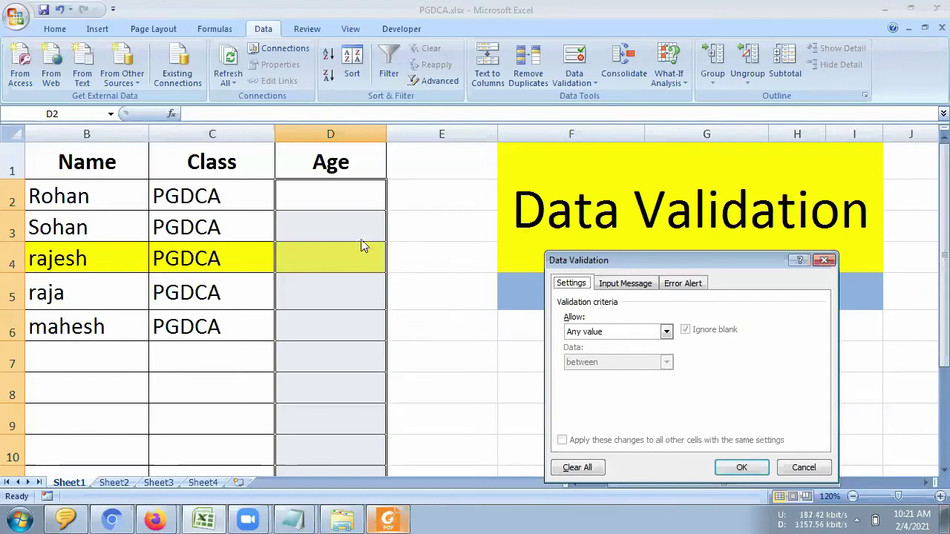
left_click(627, 285)
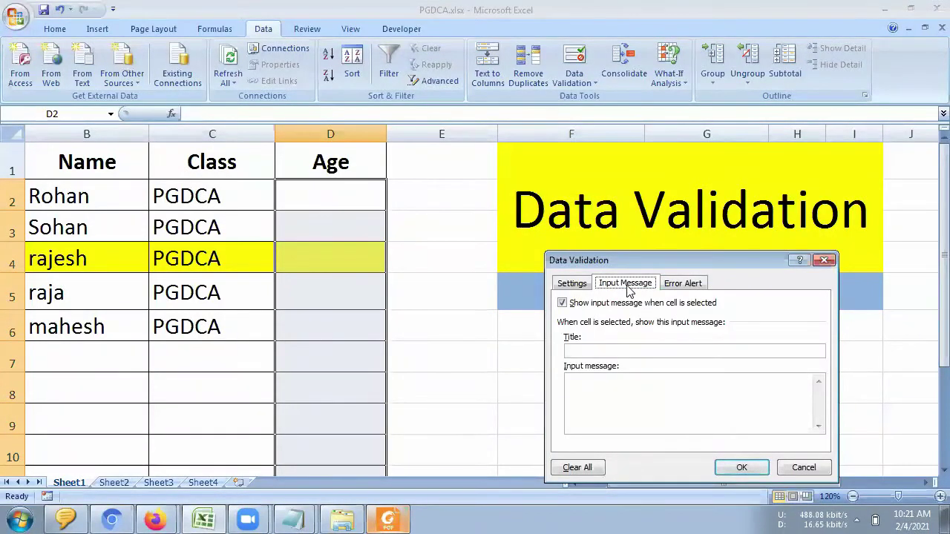
left_click(673, 287)
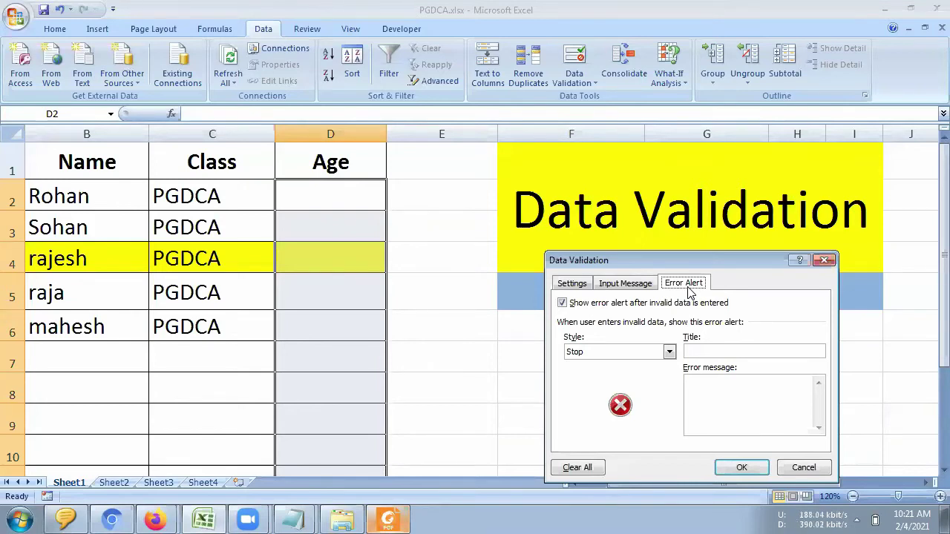
left_click(586, 288)
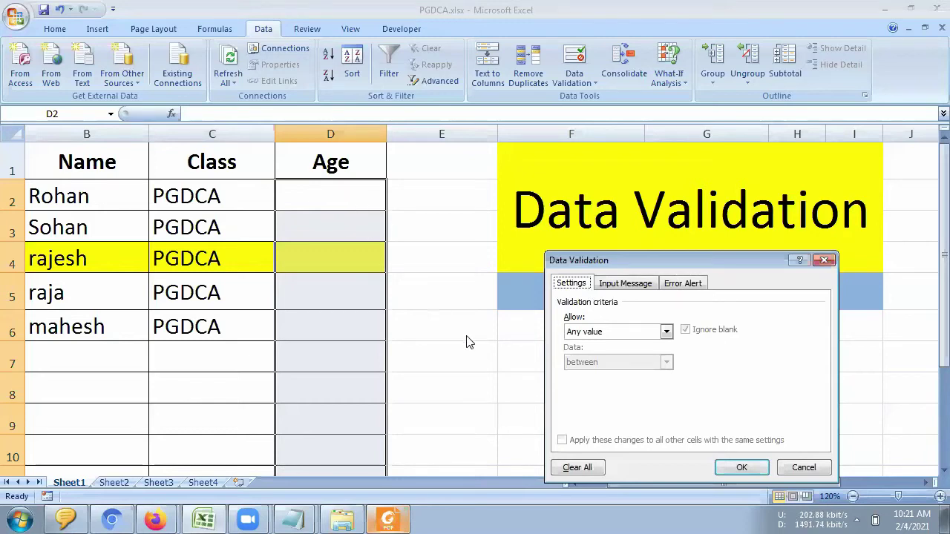
- Allow only decimals between 1 and 105 in the Age cells, with Ignore blank unchecked
left_click(595, 334)
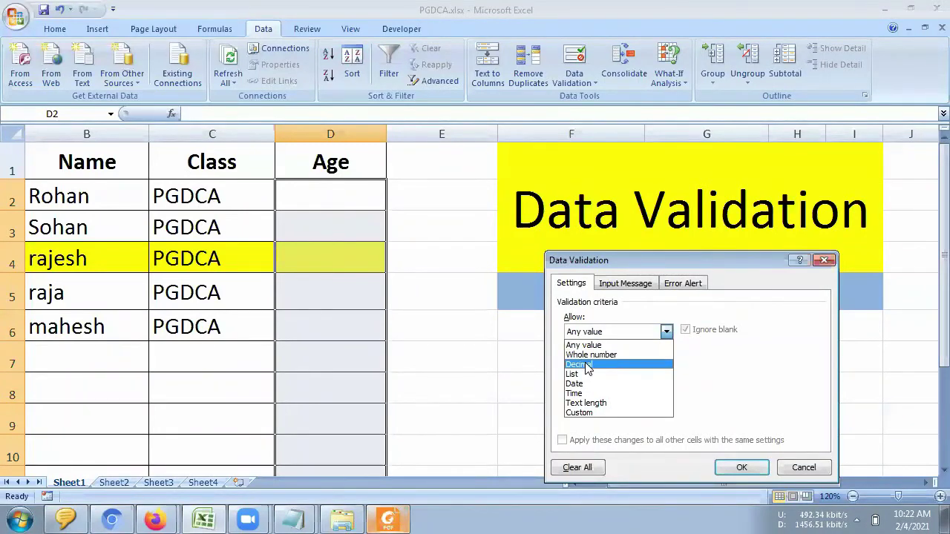
left_click(586, 367)
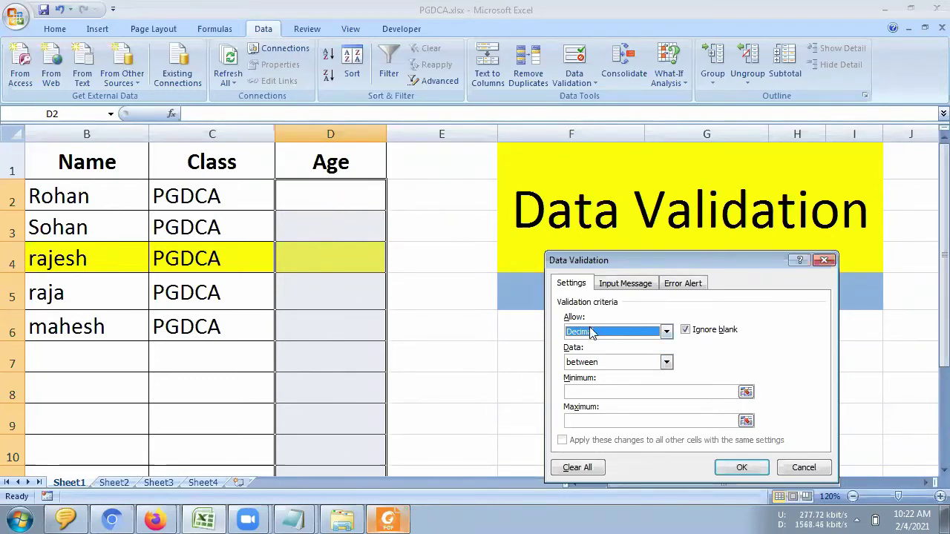
left_click(581, 392)
type("1")
type("10")
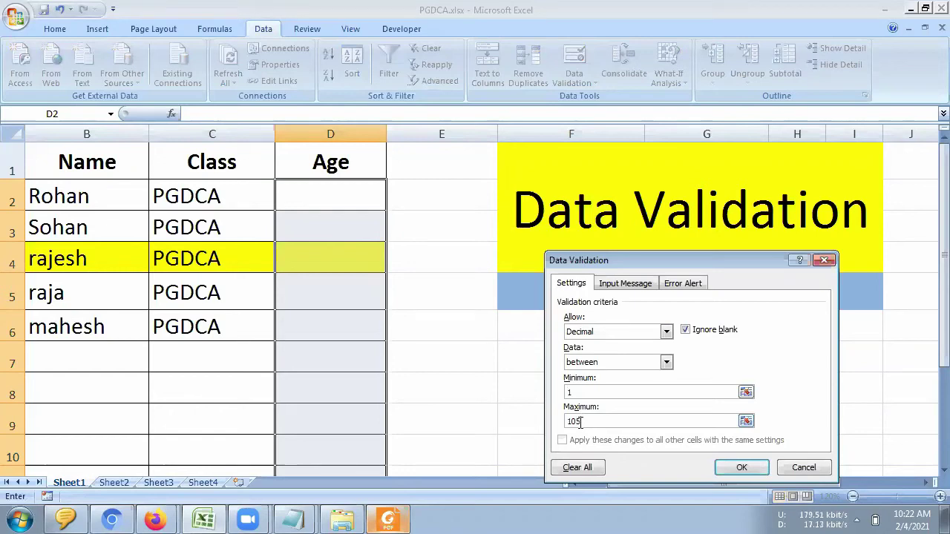
key("shift+Tab")
left_click(685, 331)
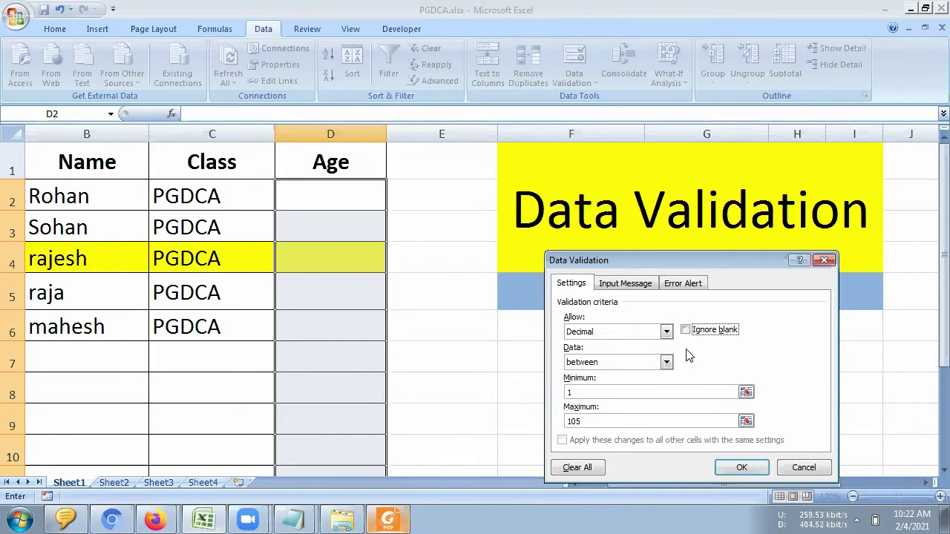
- Re-check Ignore blank and title the input message 'Input Msg By Sai College'
left_click(686, 330)
left_click(629, 285)
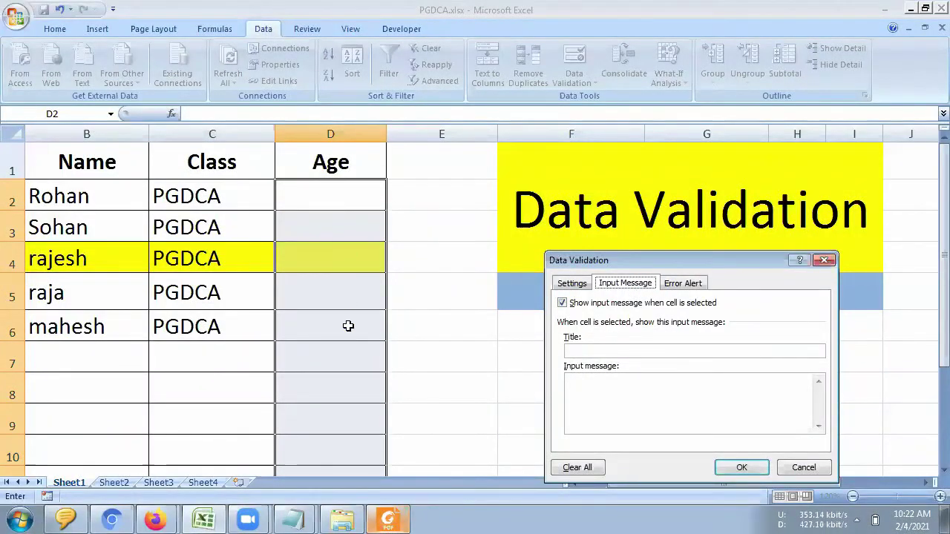
left_click(583, 350)
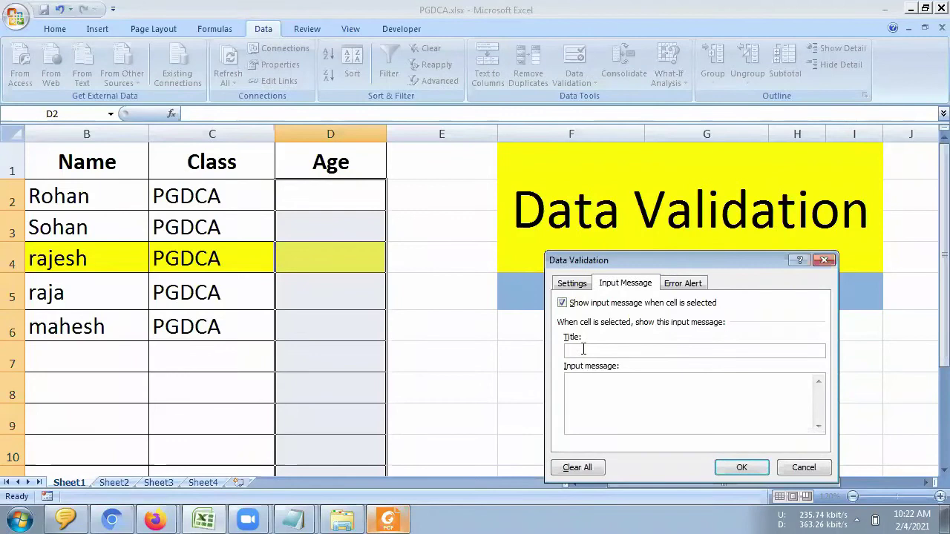
type("Sai ")
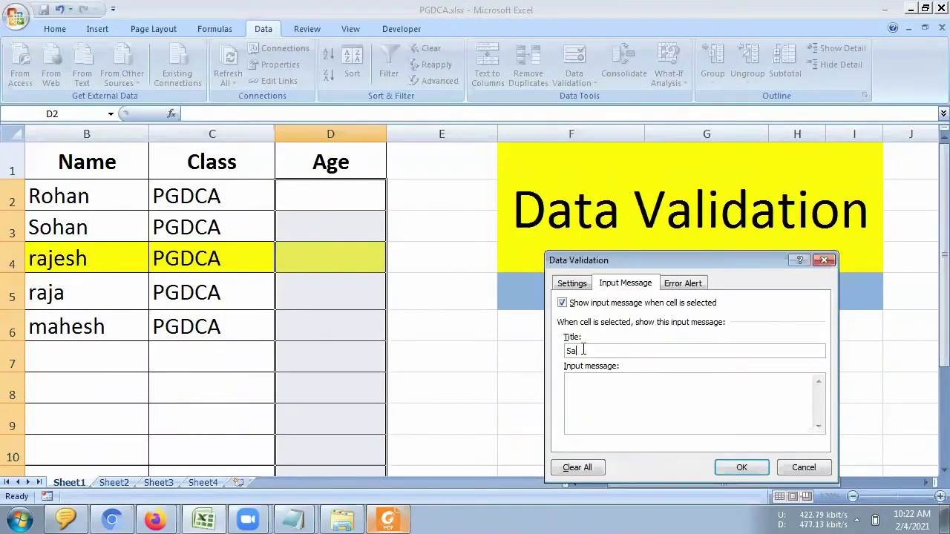
type("C")
key("BackSpace")
key("BackSpace")
key("BackSpace")
type("nput")
key("BackSpace")
type("S")
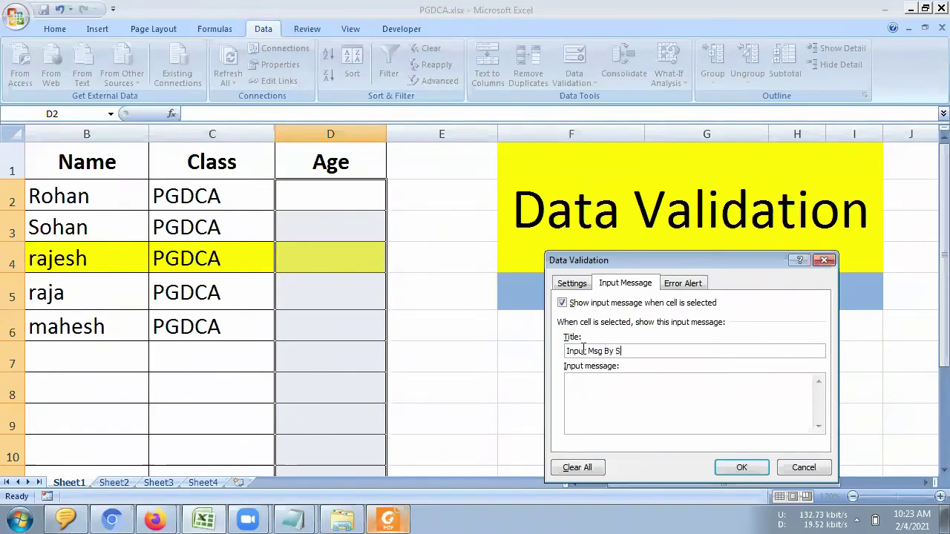
type("ai College")
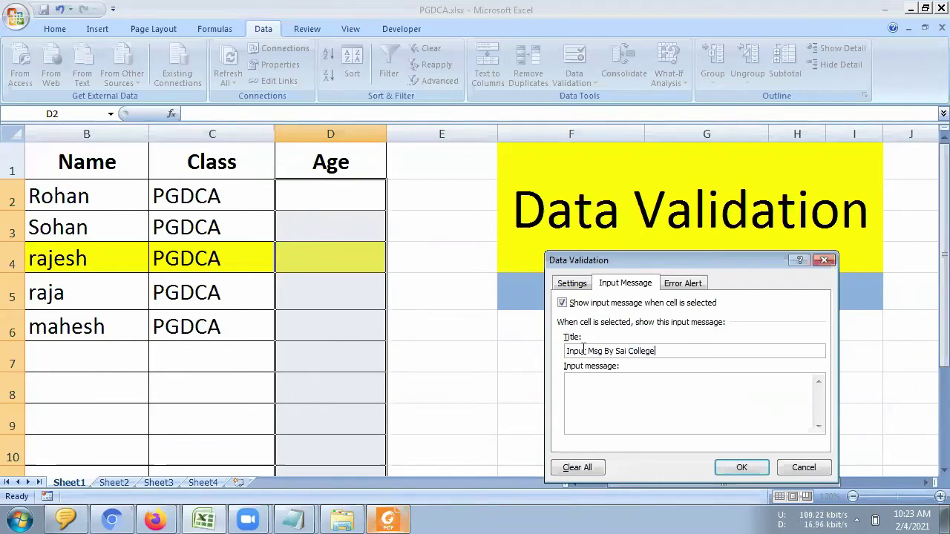
left_click_drag(660, 351, 555, 362)
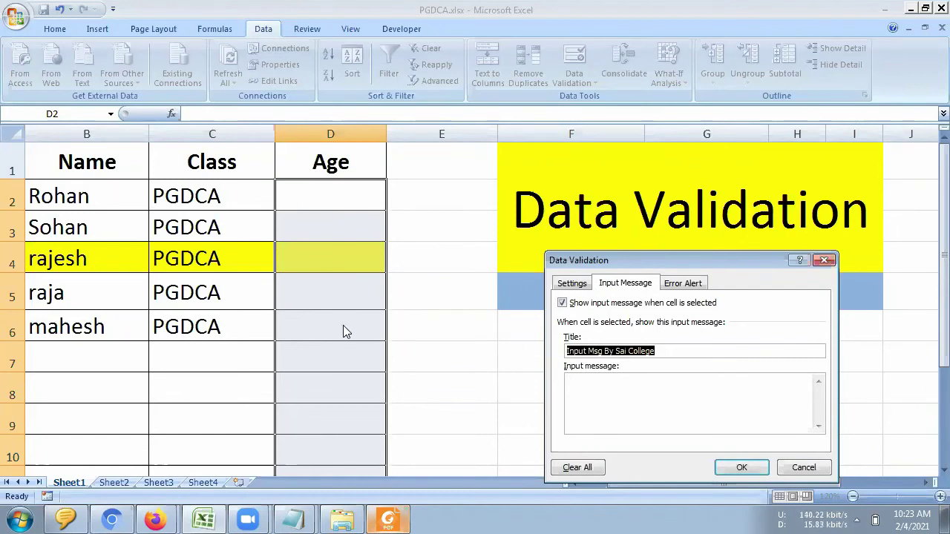
- Set the input message text to 'Plz Enter age between 1 to 105.'
left_click(644, 393)
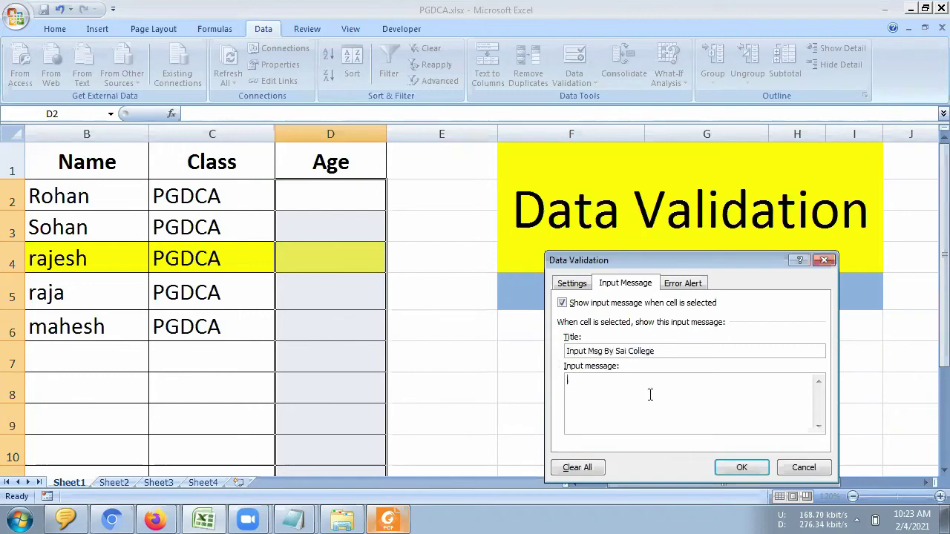
type("Plz ")
type("Enter")
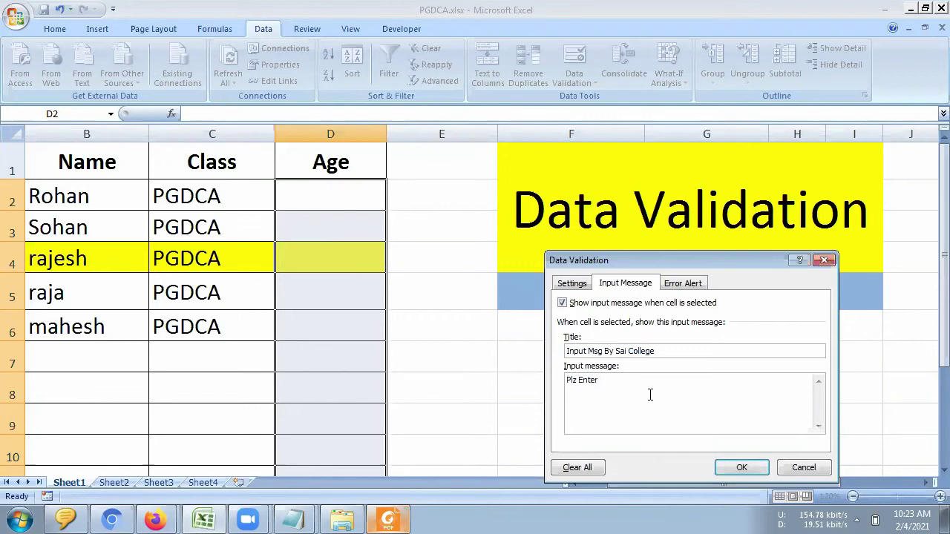
type(" age between 1 to 105.")
left_click(625, 287)
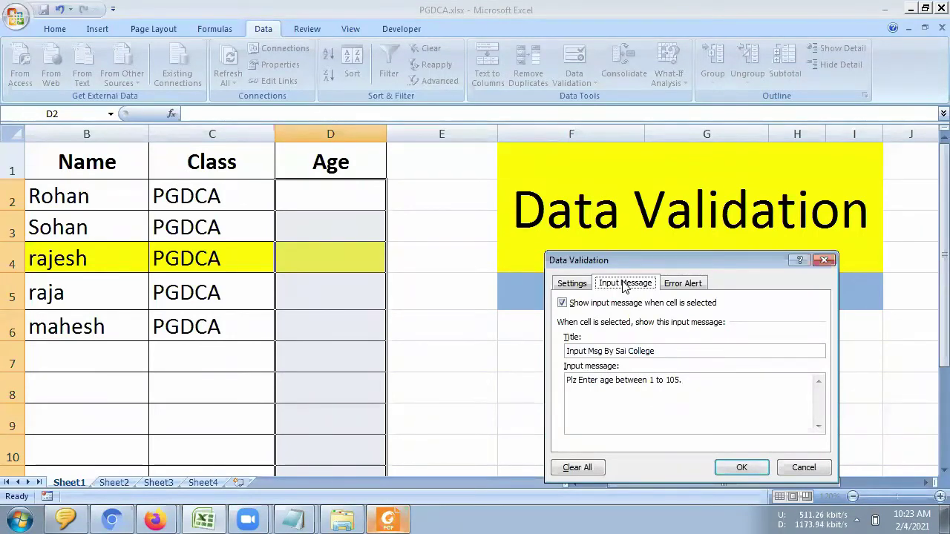
- Set the error alert style to Stop and begin the alert title 'Error'
left_click(676, 286)
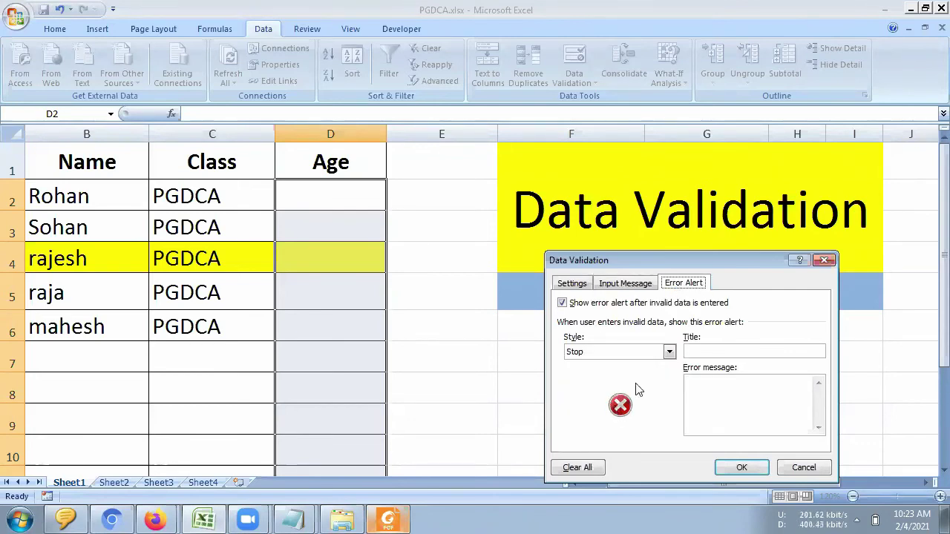
left_click(668, 352)
left_click(594, 374)
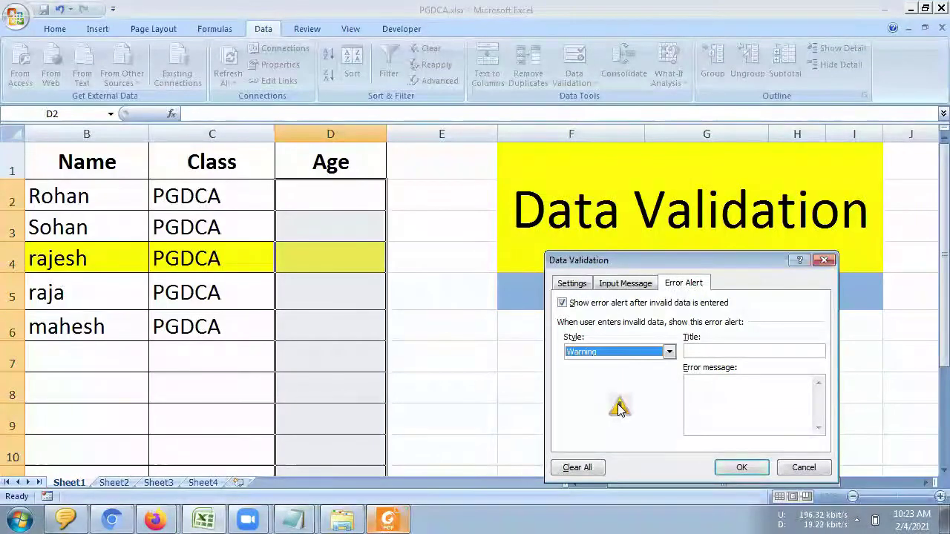
left_click(628, 354)
left_click(607, 371)
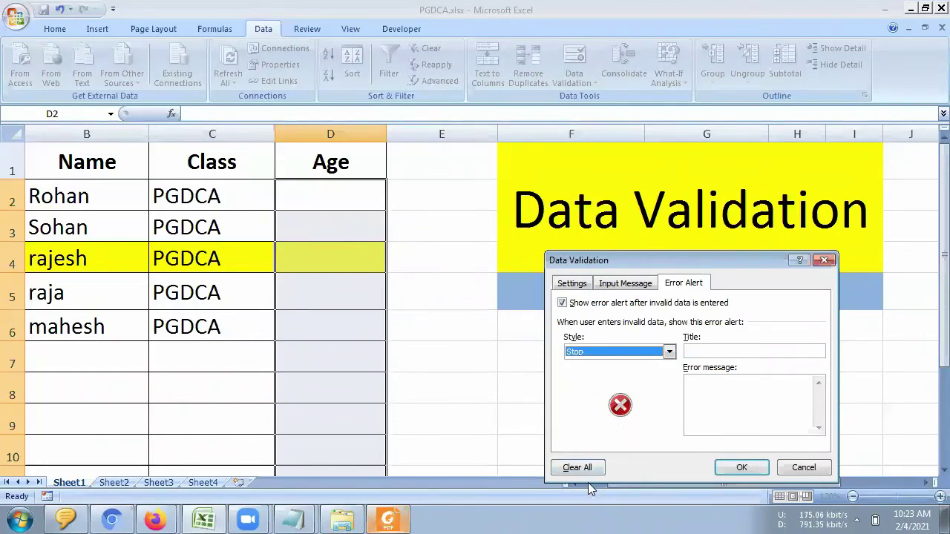
left_click(723, 351)
type("E")
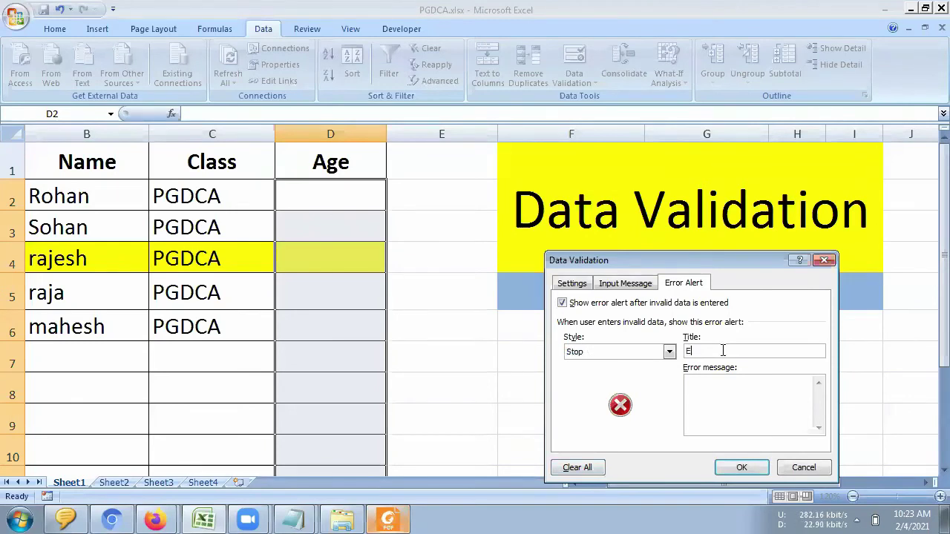
type("rror")
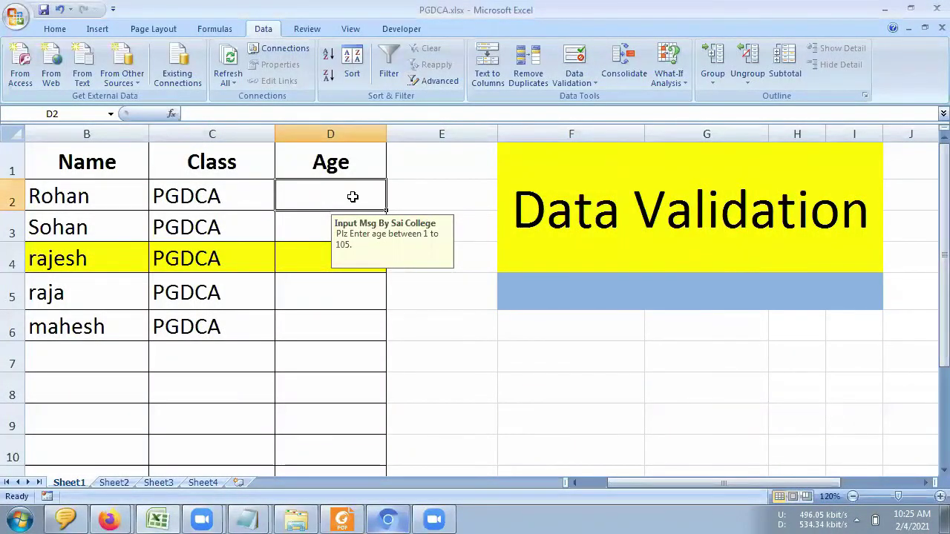
- Enter ages 5 and 105 in D2 and D3, then retry after 106 in D4 is rejected
type("5")
key("Return")
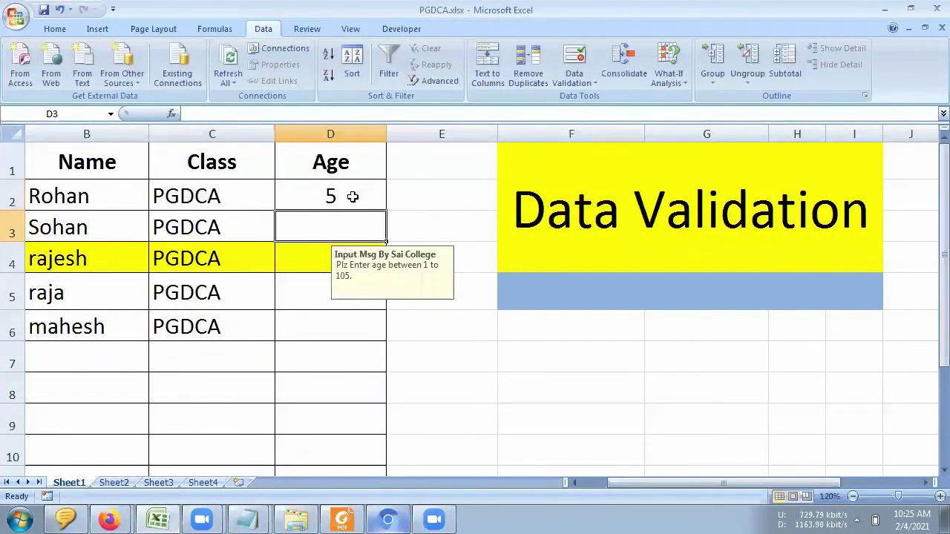
type("105")
key("Return")
type("106")
key("Return")
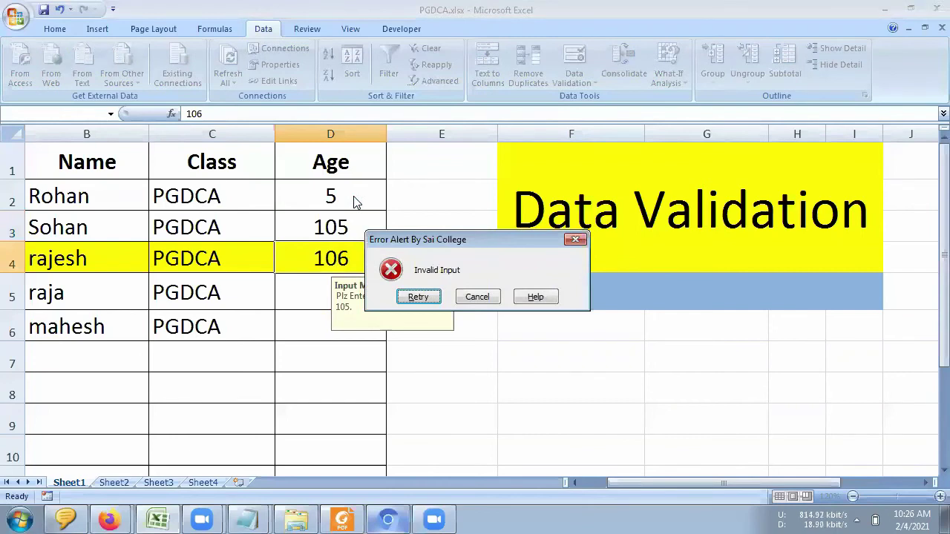
left_click_drag(419, 240, 512, 266)
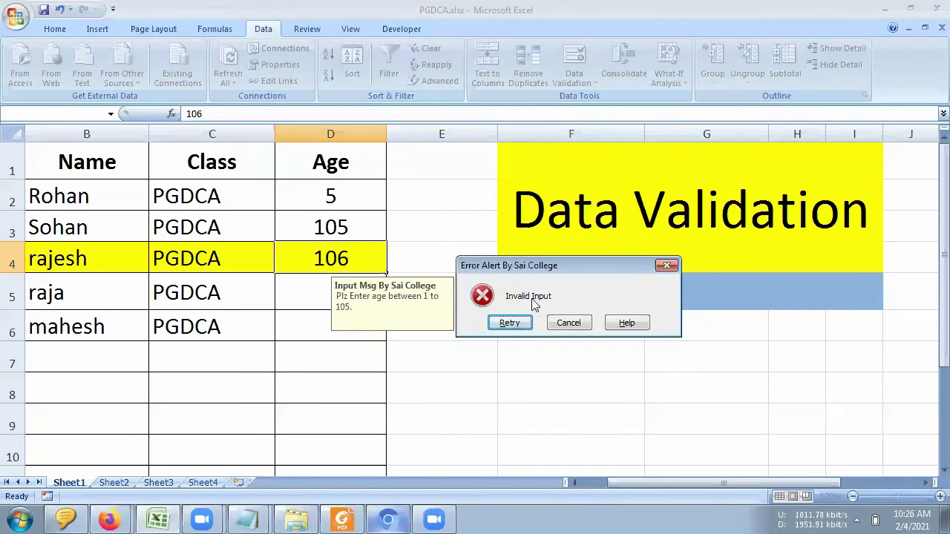
left_click(510, 322)
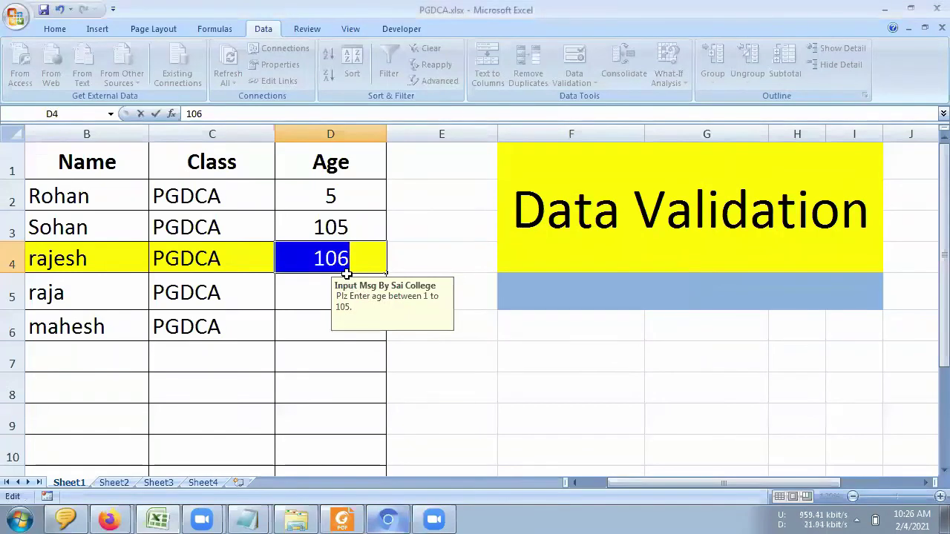
- Test D4 with -5, a and 255, retrying after each rejection and cancelling the last
type("-5")
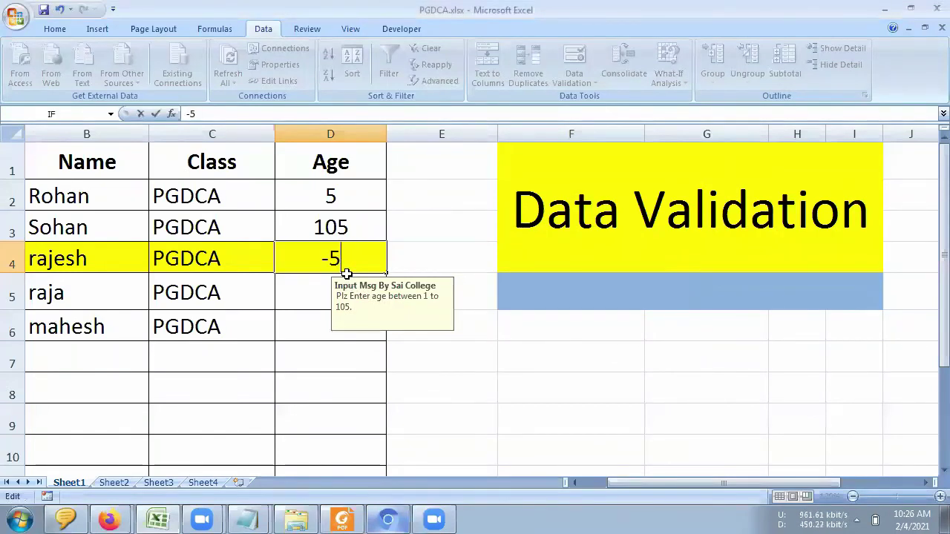
key("Return")
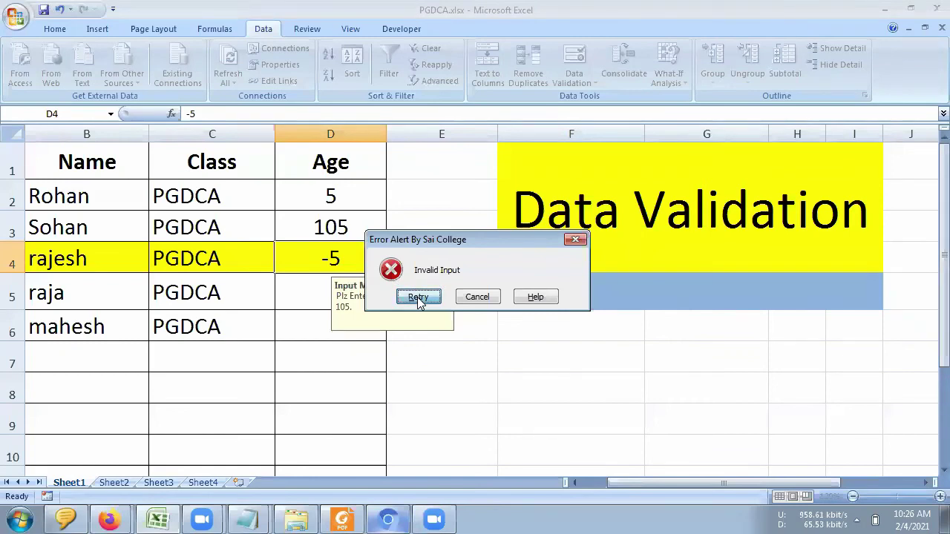
left_click(417, 297)
type("a")
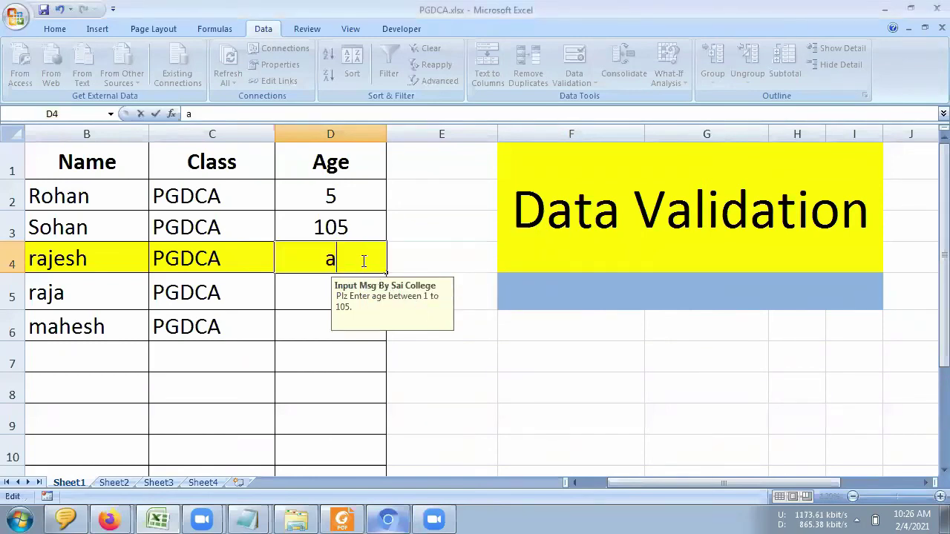
key("Return")
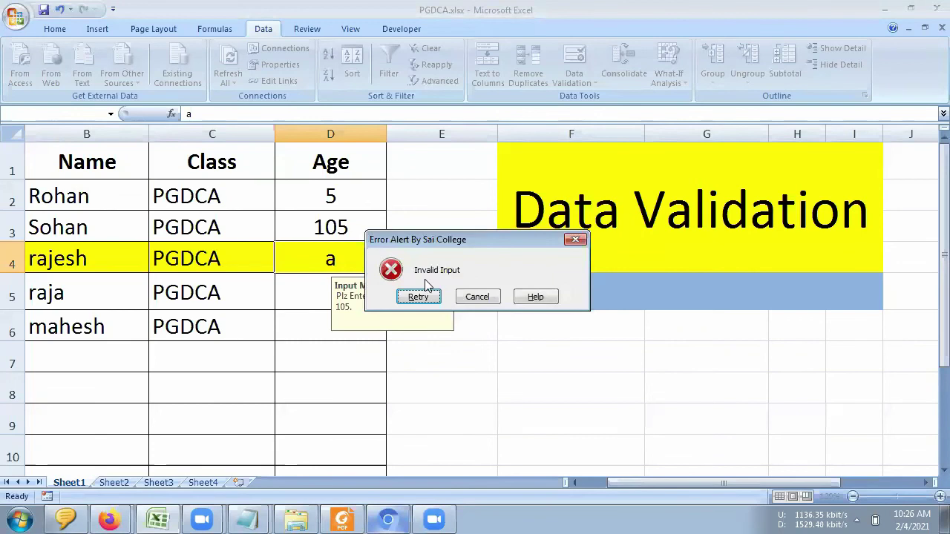
left_click(418, 297)
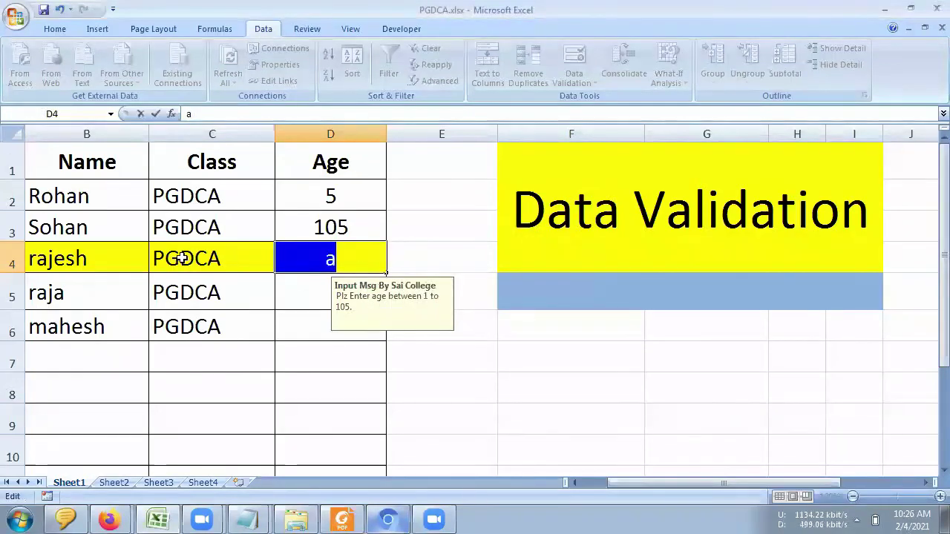
key("Return")
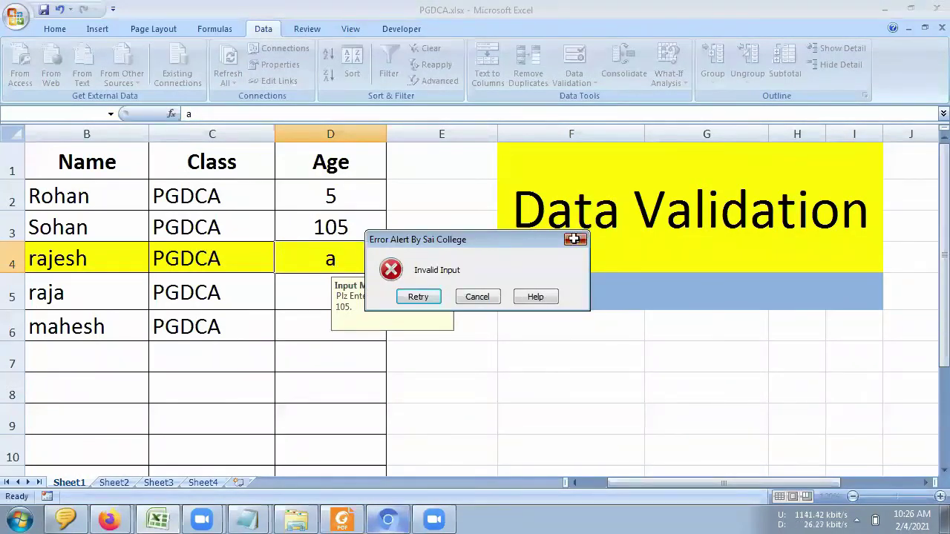
left_click(574, 239)
type("55")
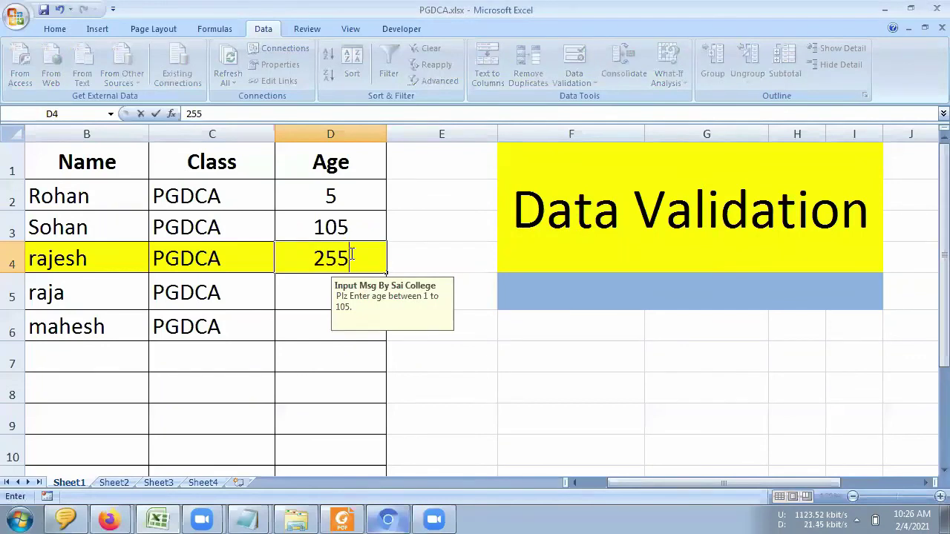
key("Return")
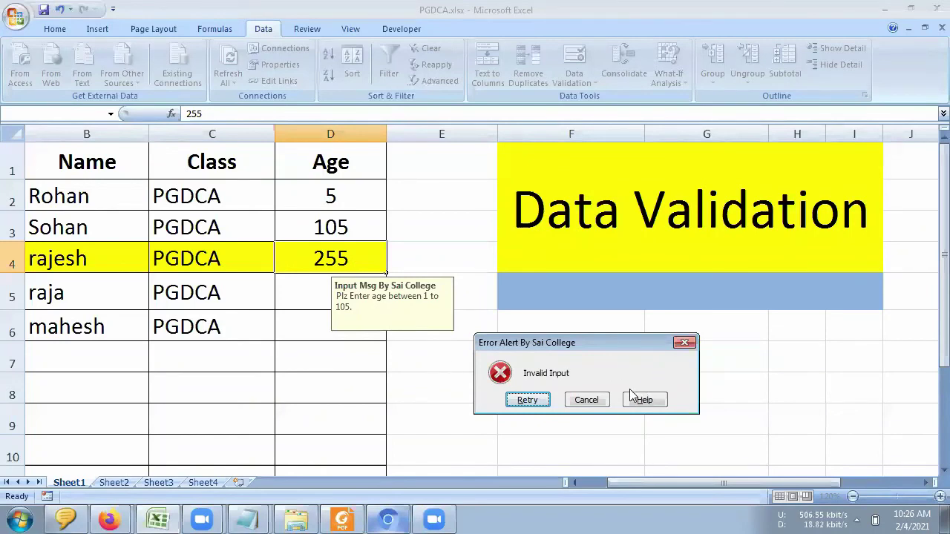
left_click(600, 401)
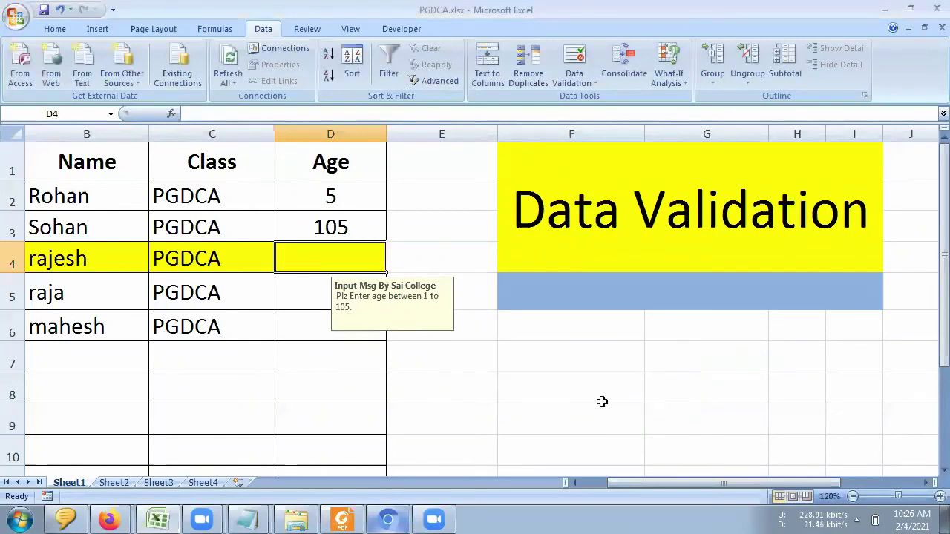